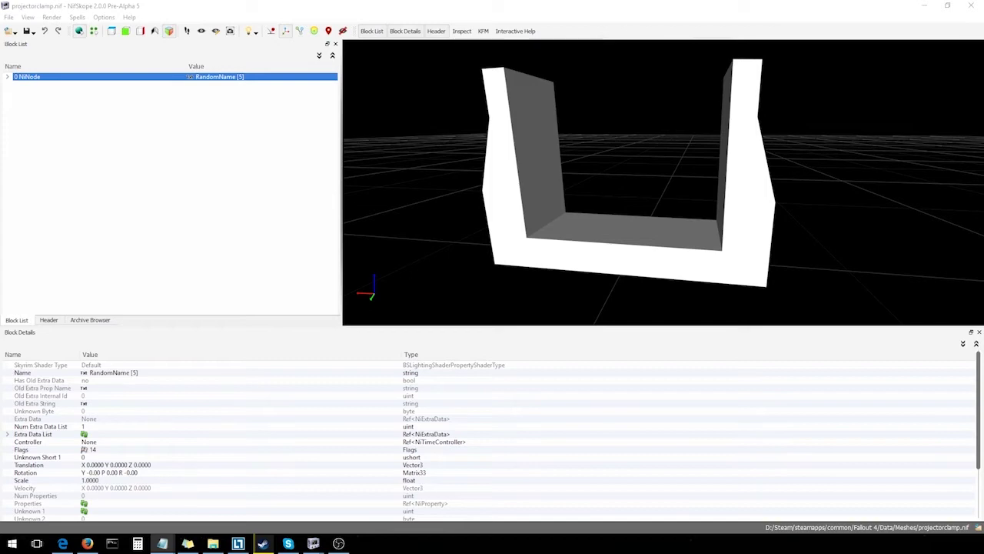
Step: Turn on the animation playback controls, then expand the NiNode and its Extra Data List [BSX] entry
drag(615, 189, 647, 193)
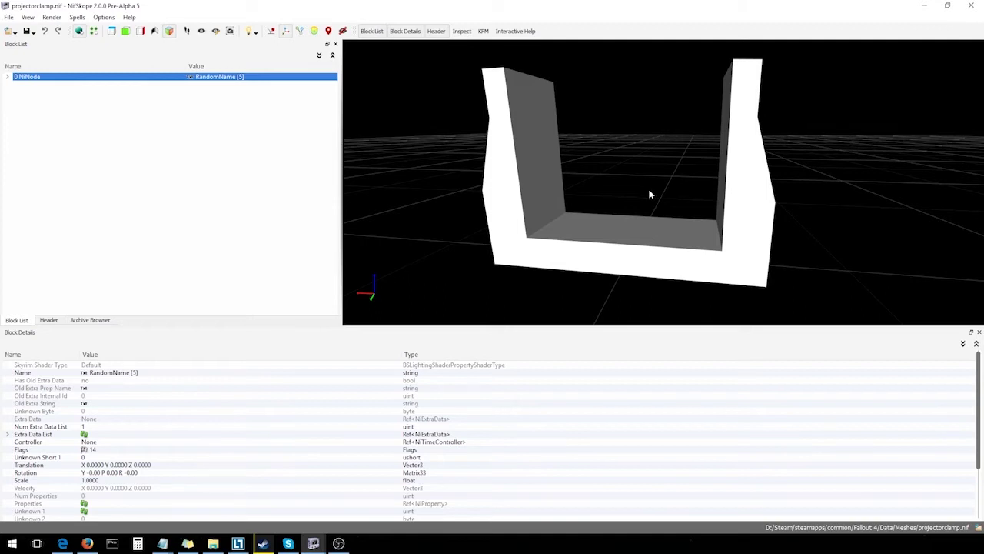
click(27, 17)
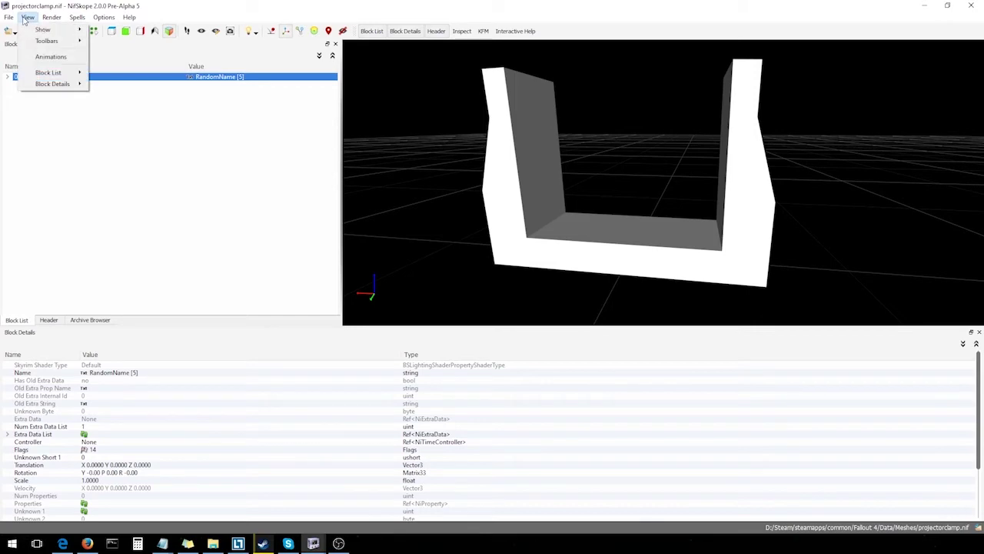
click(37, 58)
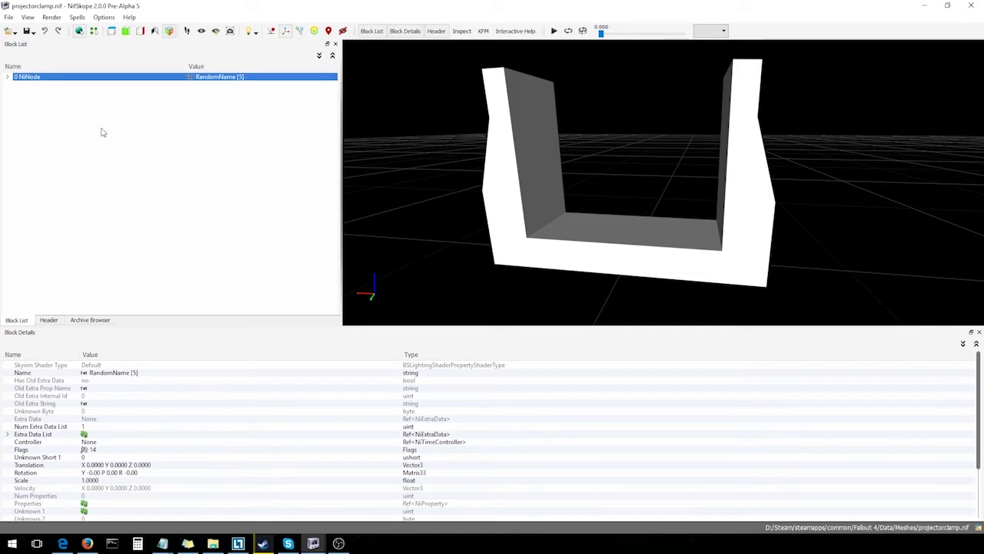
click(7, 77)
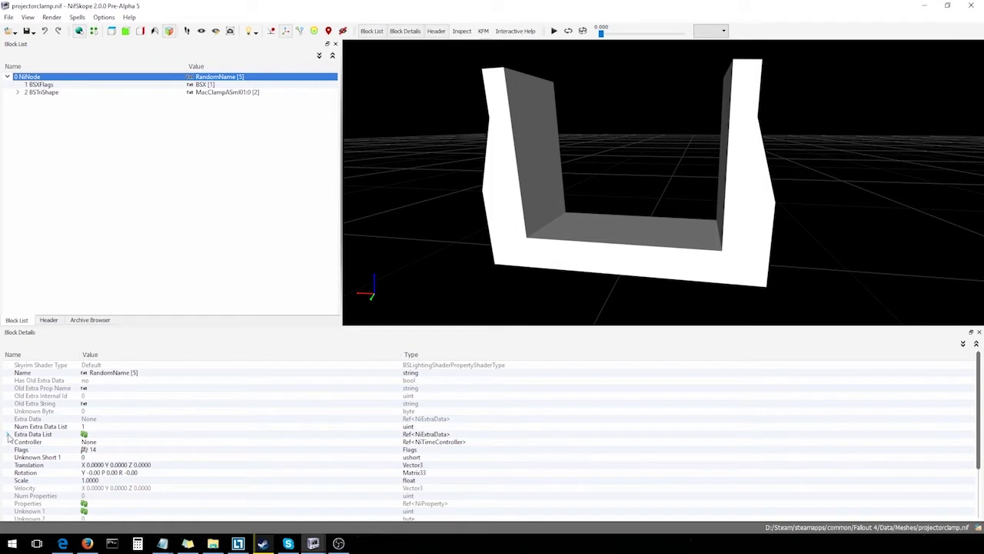
click(6, 434)
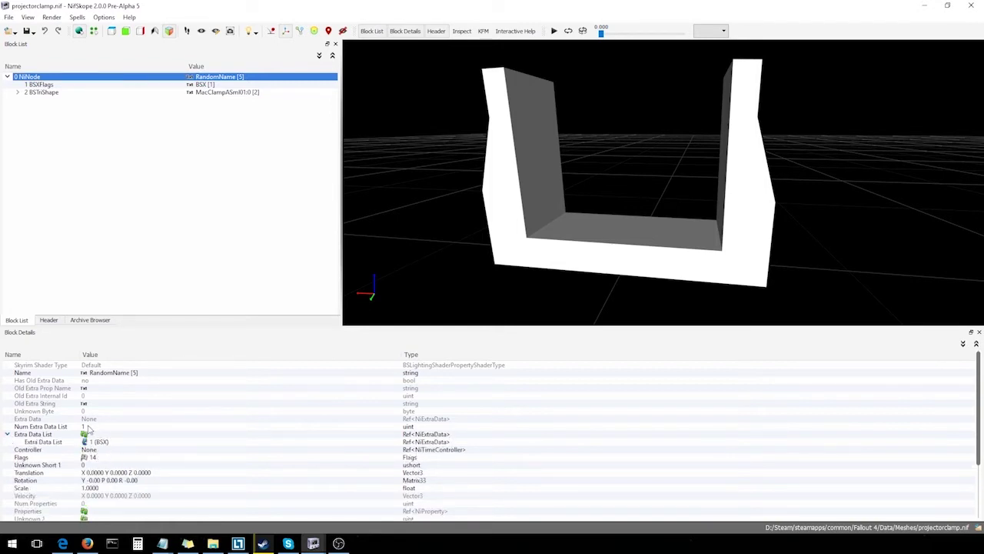
Step: Set the NiNode's Num Extra Data List to 2 and update the array
double_click(86, 426)
text(2)
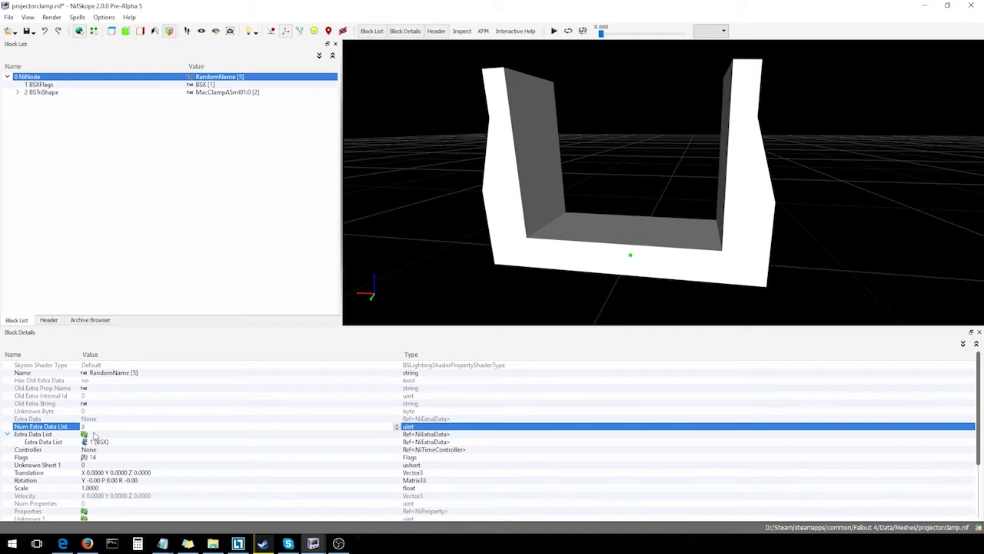
click(94, 435)
right_click(94, 436)
mouse_move(127, 426)
click(167, 428)
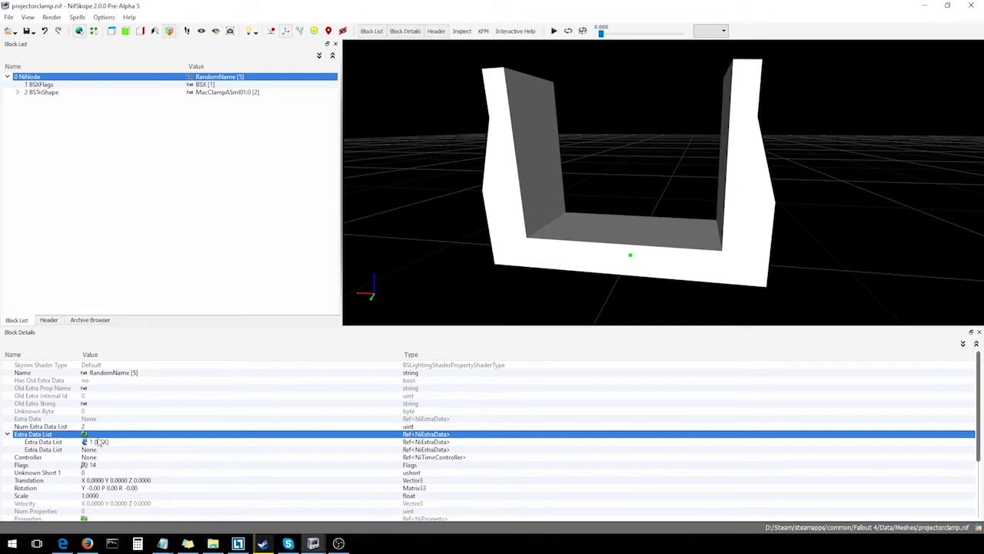
Step: Insert a new BSBehaviorGraphExtraData block into the file
right_click(83, 120)
mouse_move(111, 172)
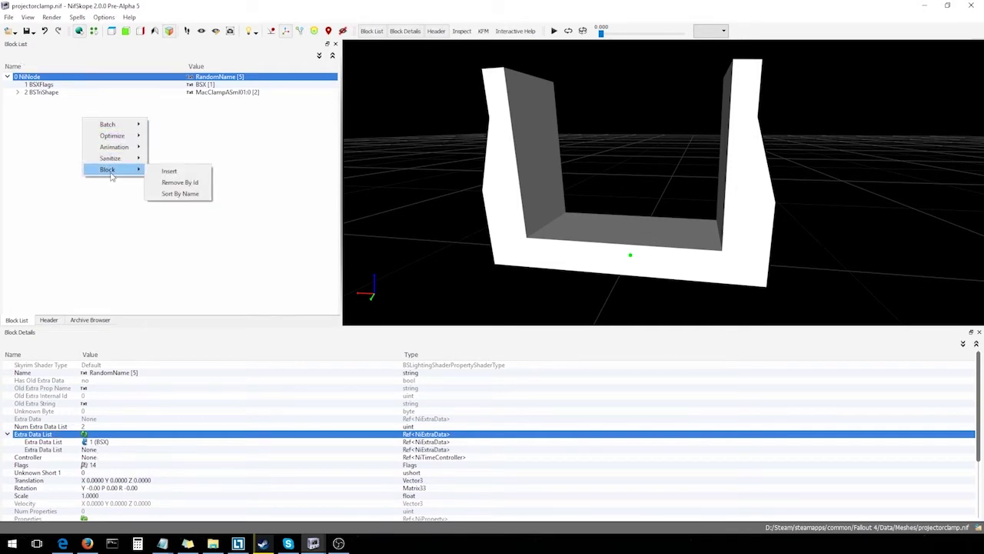
click(199, 172)
mouse_move(221, 178)
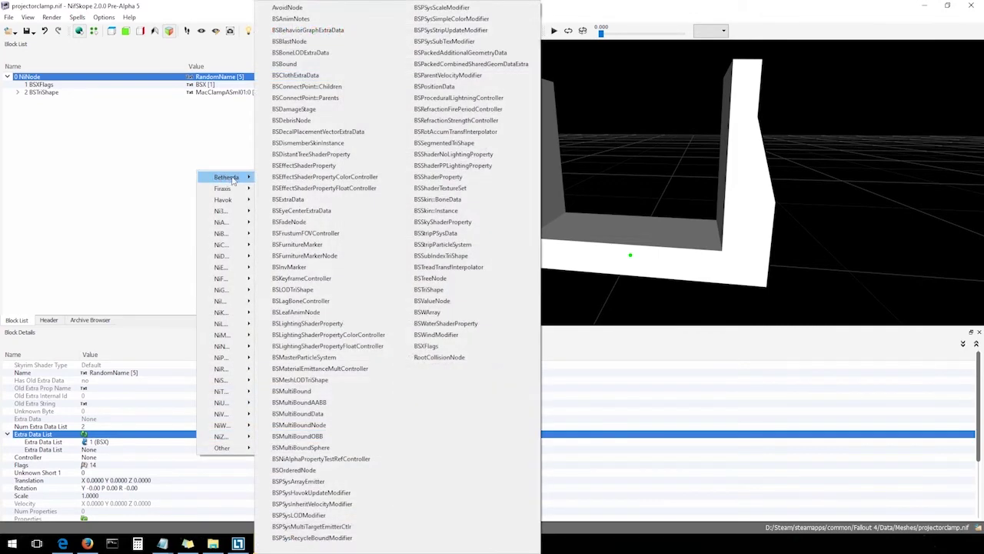
click(296, 31)
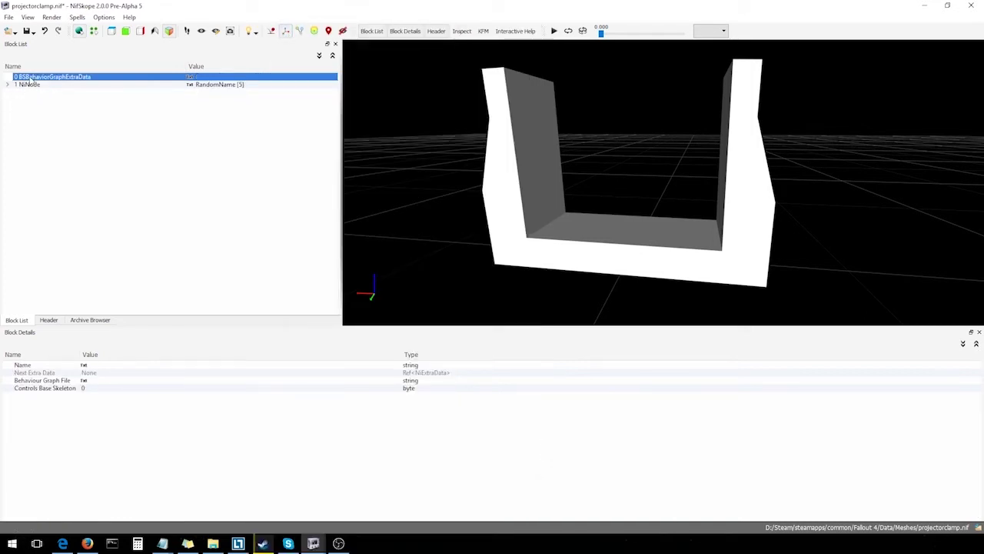
Step: Insert a new NiControllerManager block into the file
right_click(47, 115)
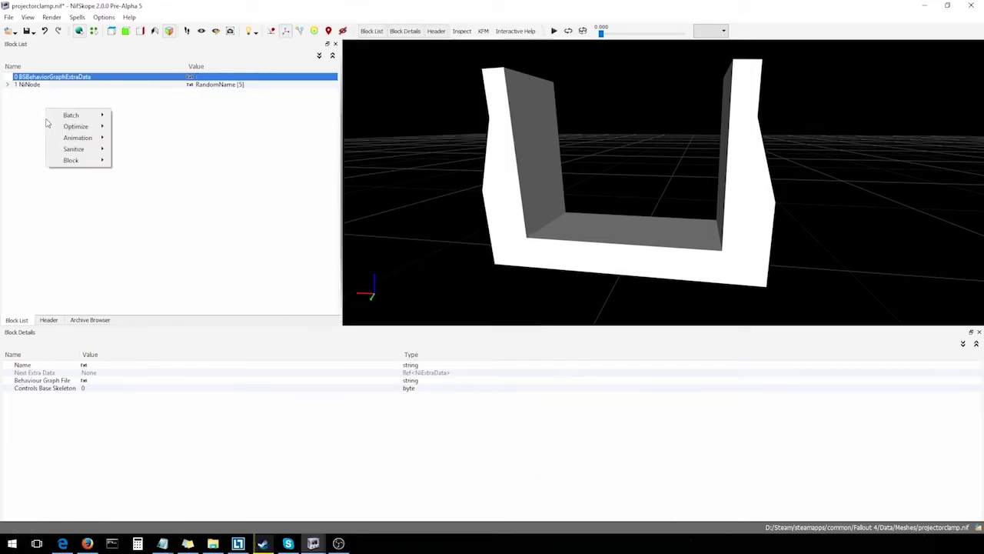
mouse_move(82, 163)
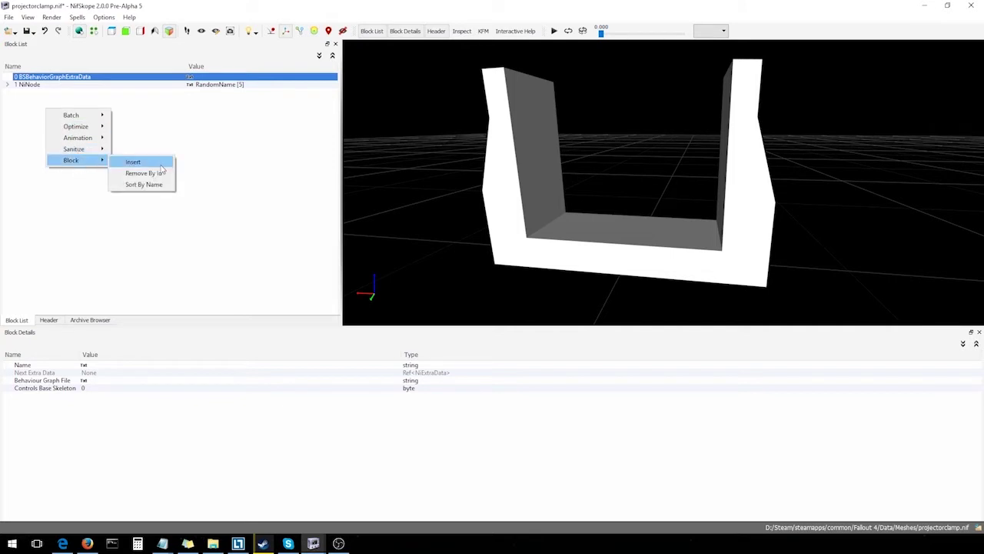
click(160, 166)
mouse_move(192, 241)
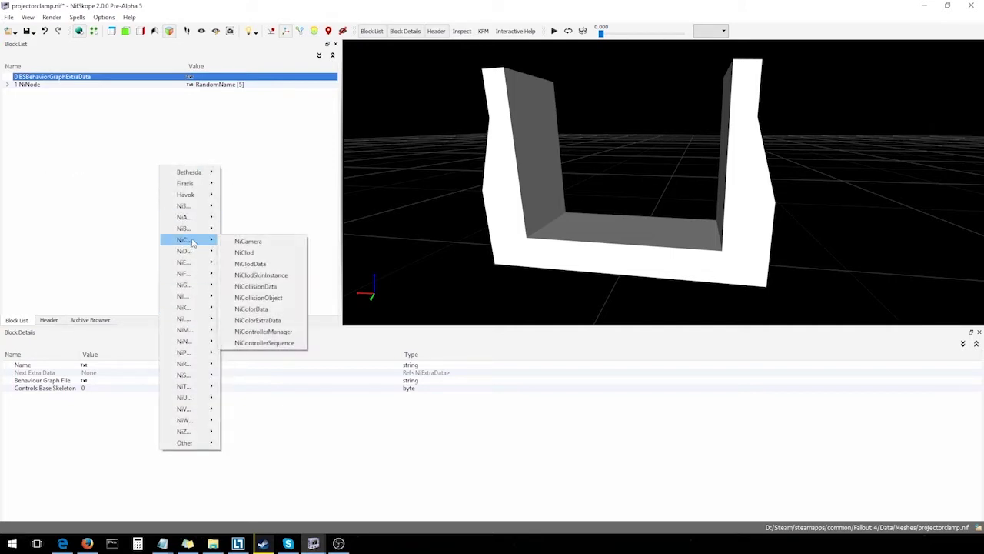
click(264, 334)
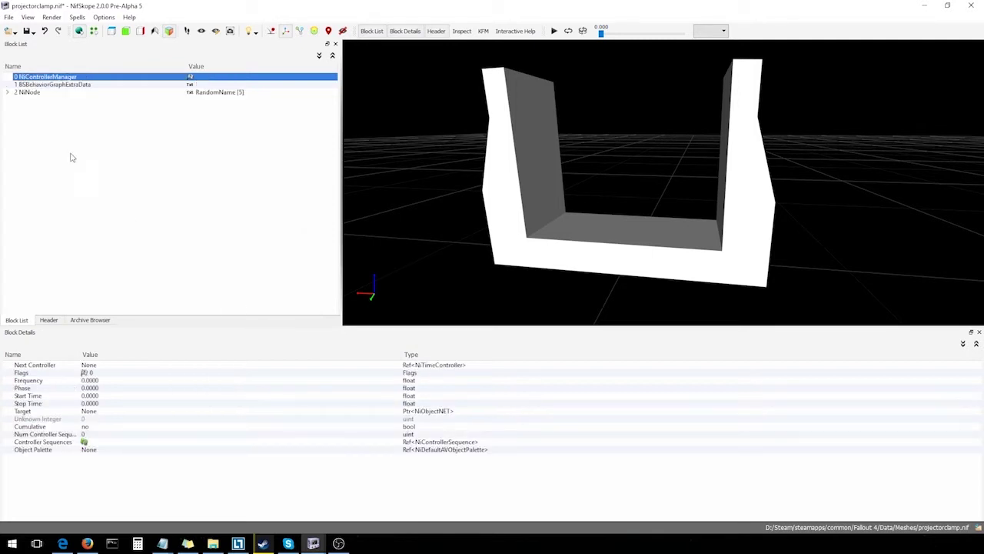
Step: Link the NiNode's empty Extra Data List slot to block 1 and its Controller to block 0
click(7, 93)
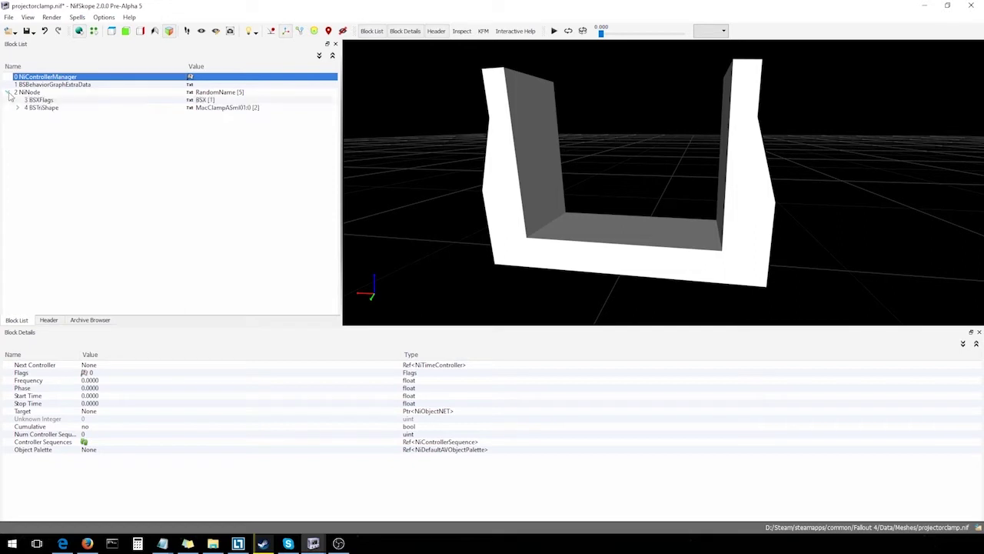
click(28, 93)
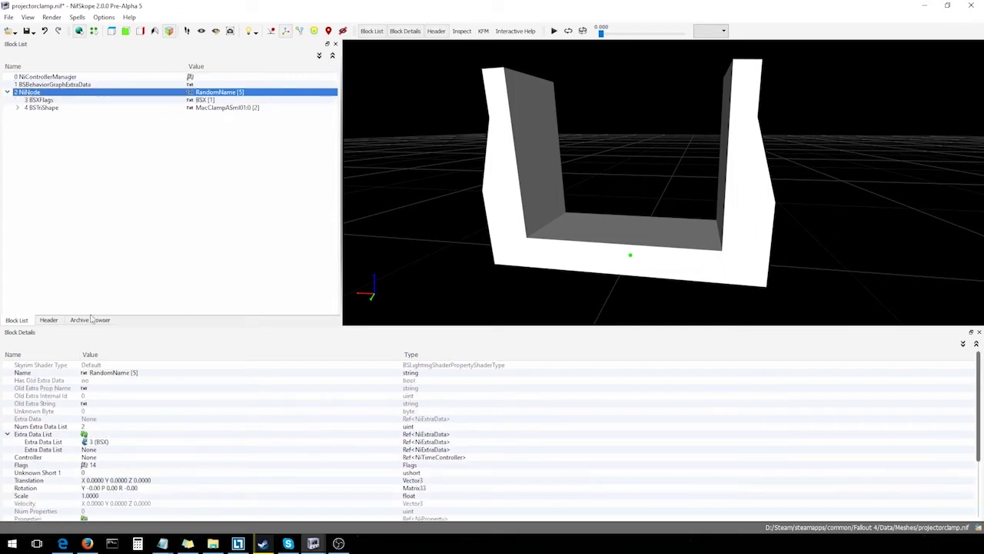
double_click(106, 452)
text(1)
key(Return)
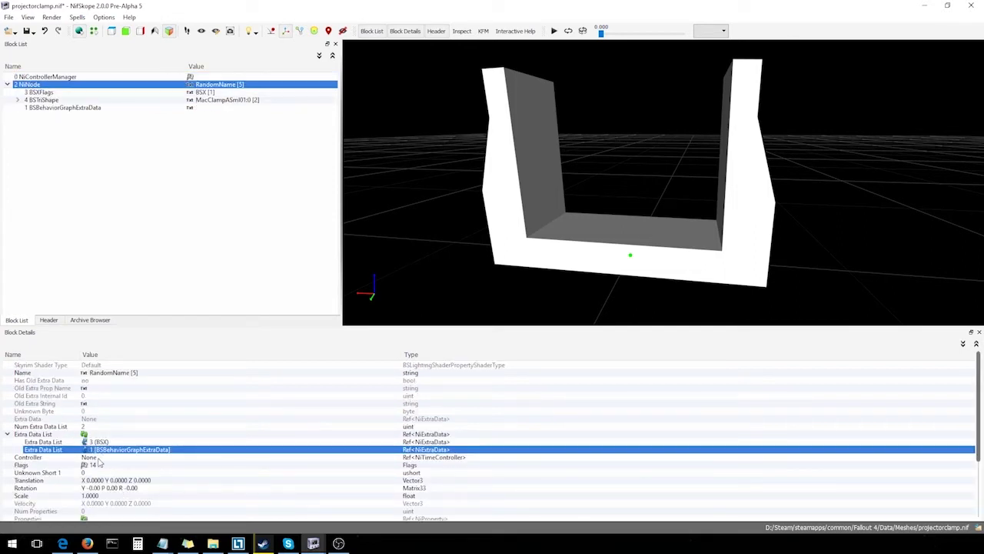
double_click(96, 458)
text(0)
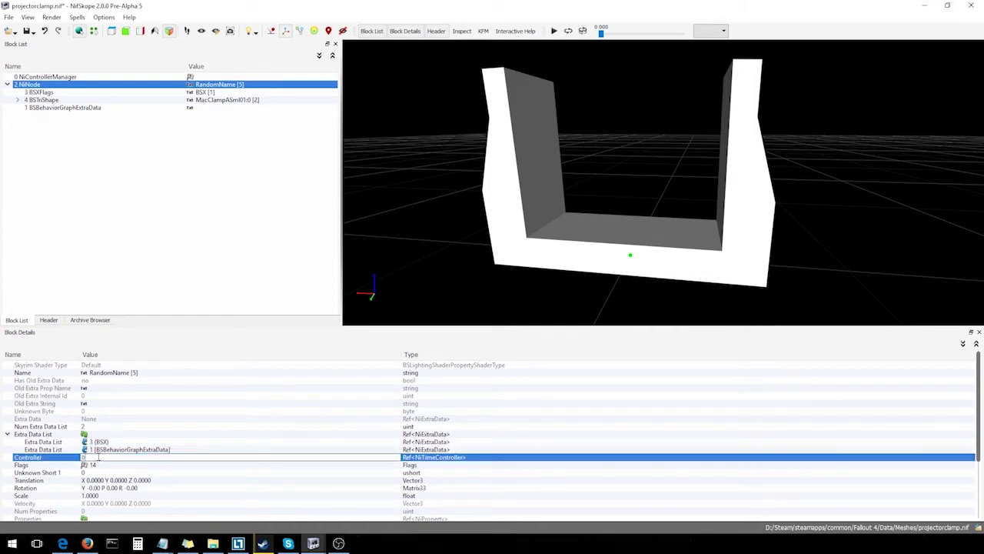
key(Return)
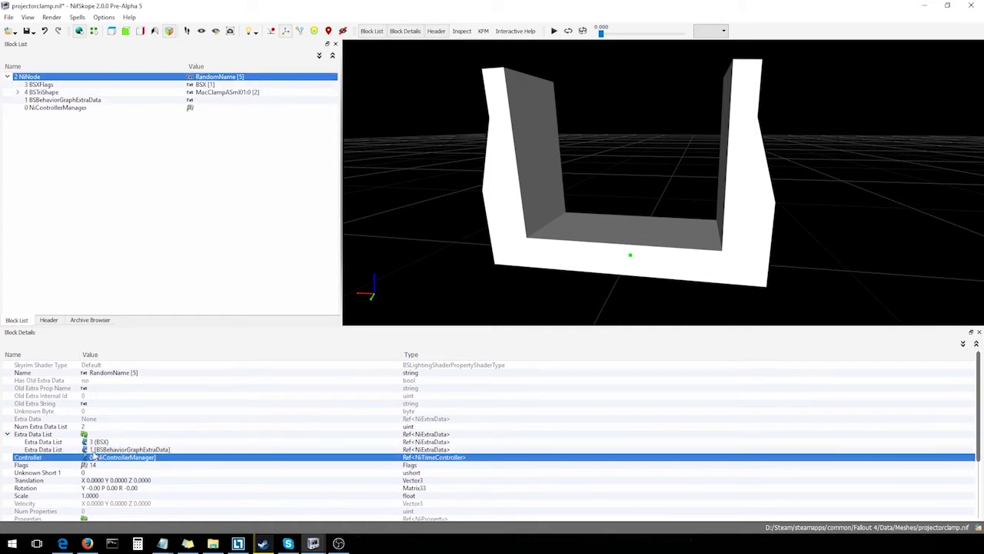
Step: Run Sanitize > Reorder Blocks to renumber blocks in hierarchy order
click(78, 18)
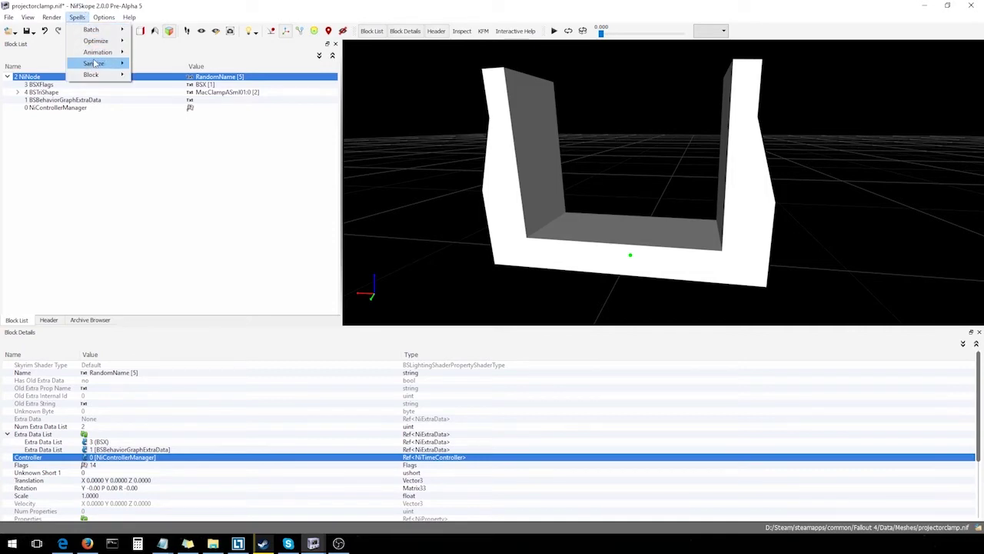
mouse_move(93, 63)
click(178, 101)
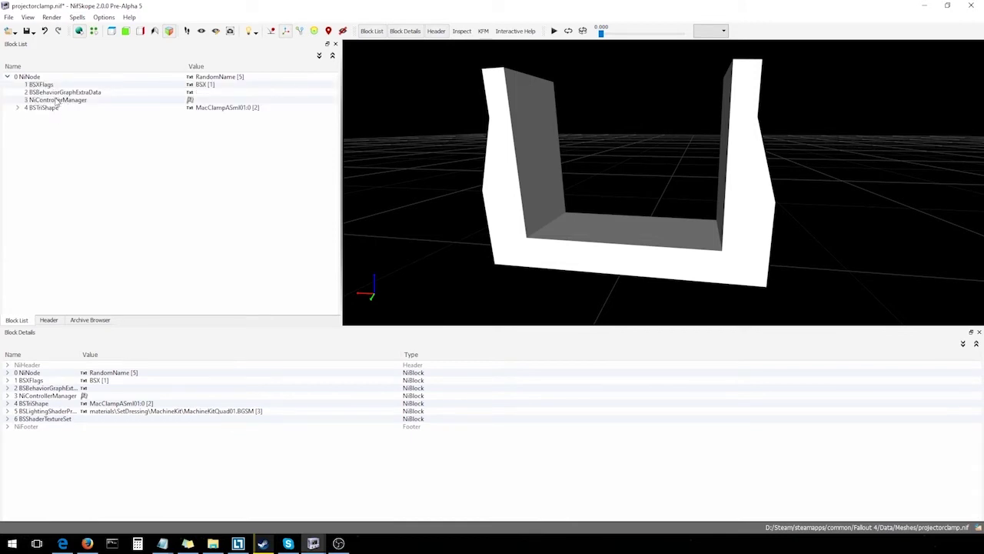
Step: Enable Bit 3: Enable Animation in the BSXFlags Integer Data, making it 136
click(40, 79)
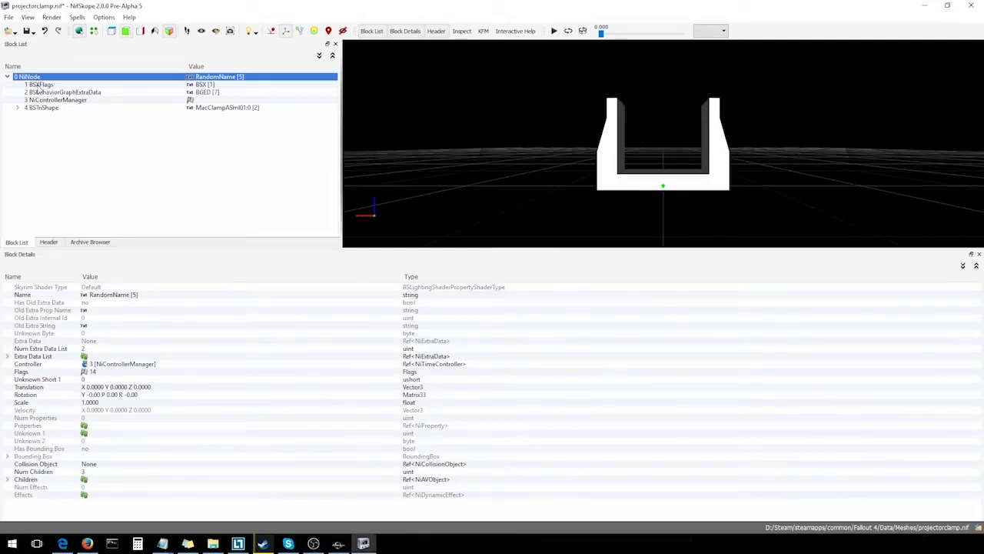
click(37, 86)
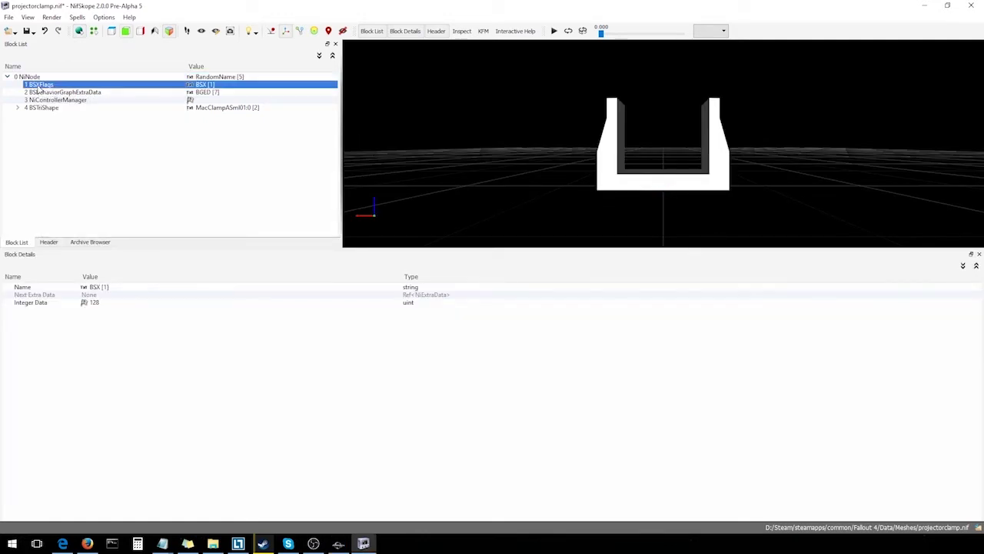
click(84, 303)
click(450, 266)
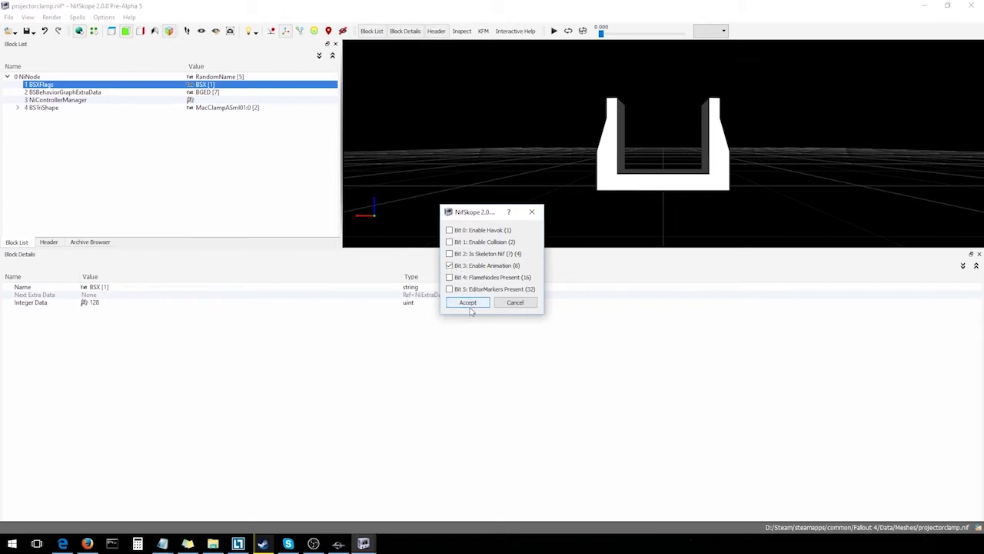
click(472, 303)
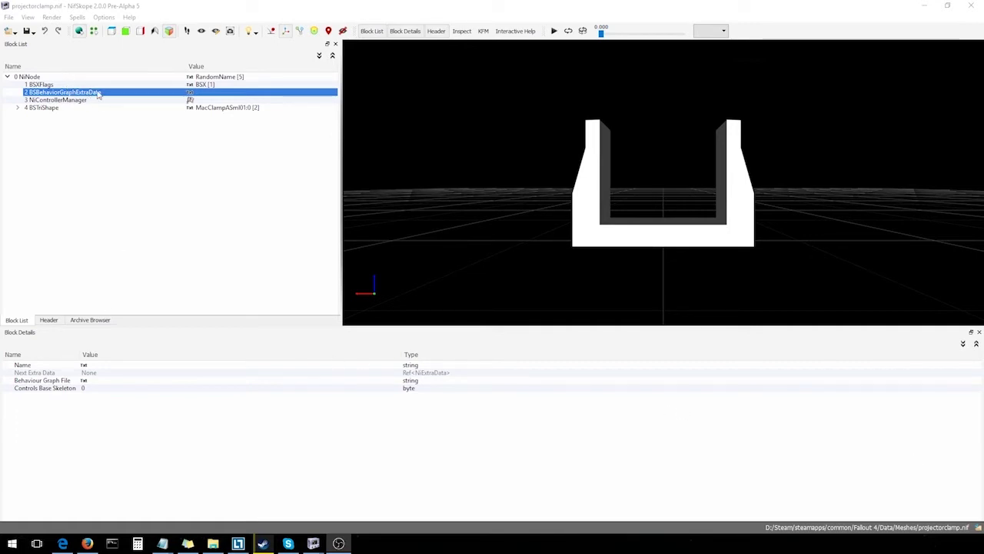
Step: Enter BGED as the BSBehaviorGraphExtraData block's Name
double_click(86, 366)
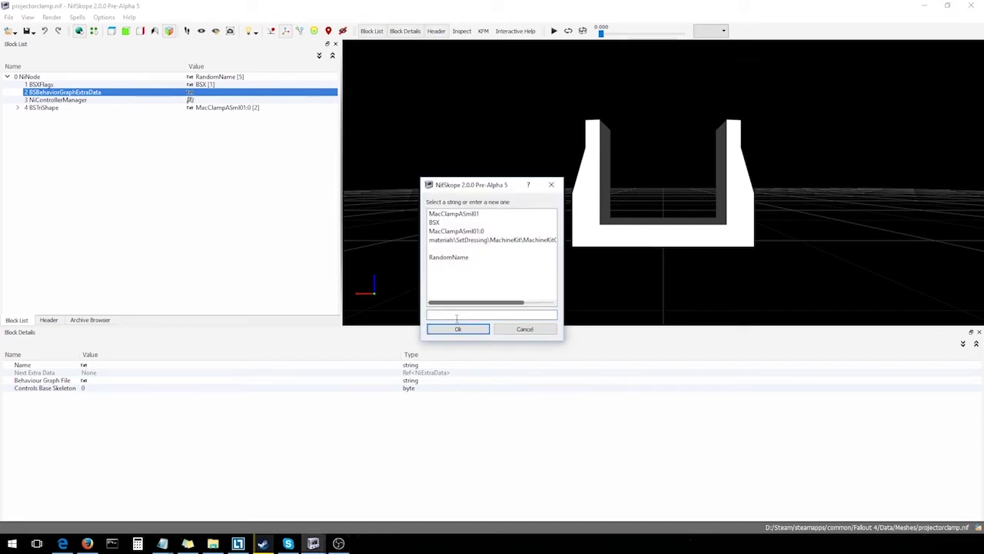
text(BGED)
click(458, 328)
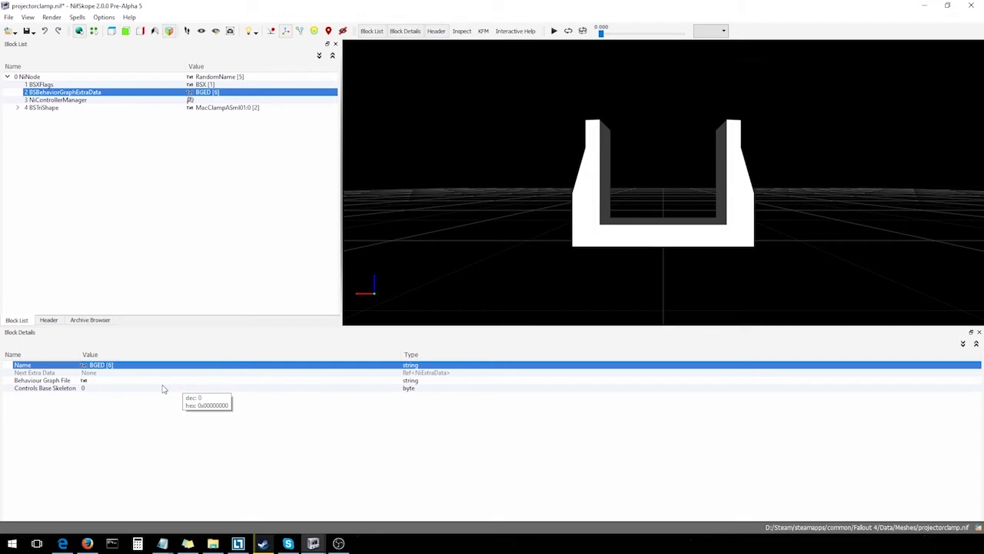
Step: Set the Behaviour Graph File to UniqueBehaviors\SimpleAnim\1State.hkx
double_click(82, 381)
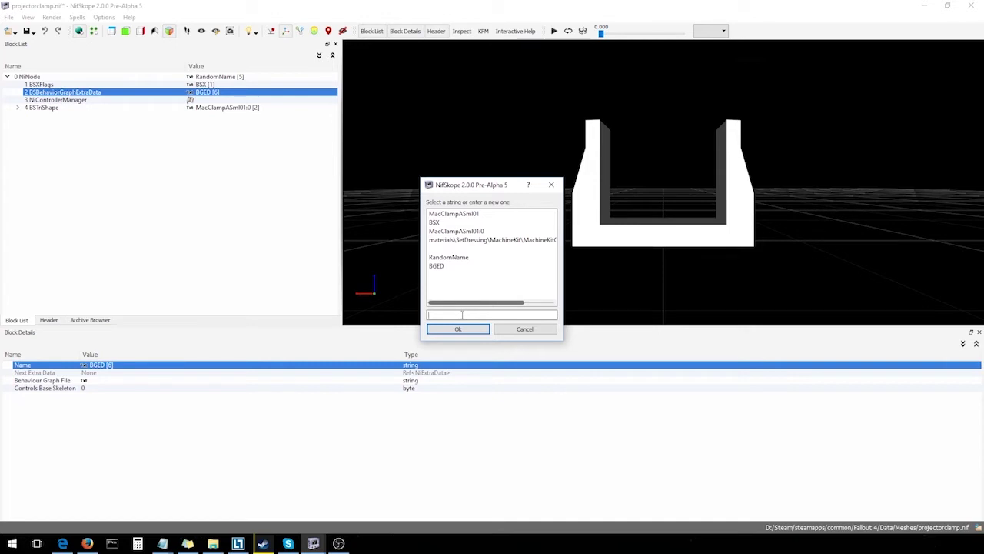
text(UniqueBehaviors\SimpleAnim\1State.h)
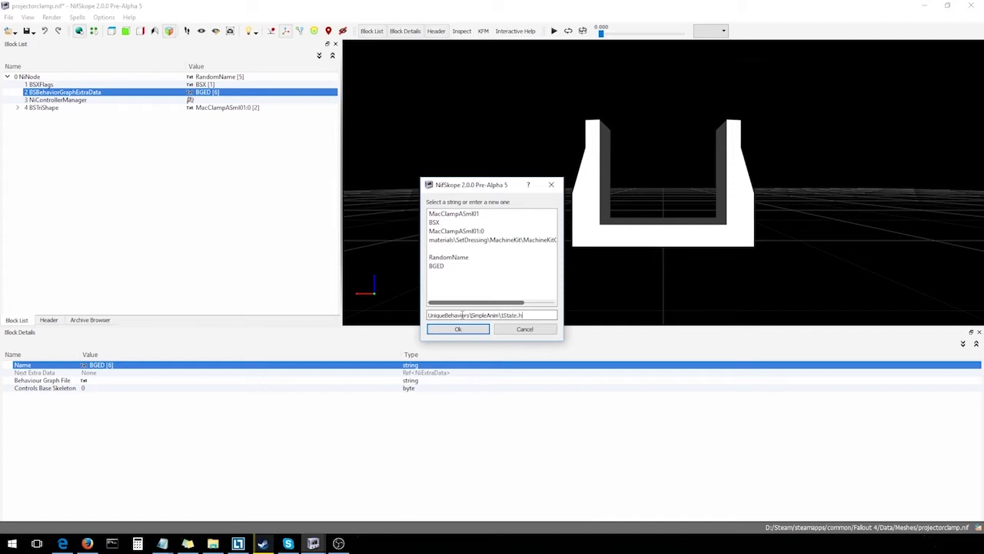
text(kx)
click(459, 328)
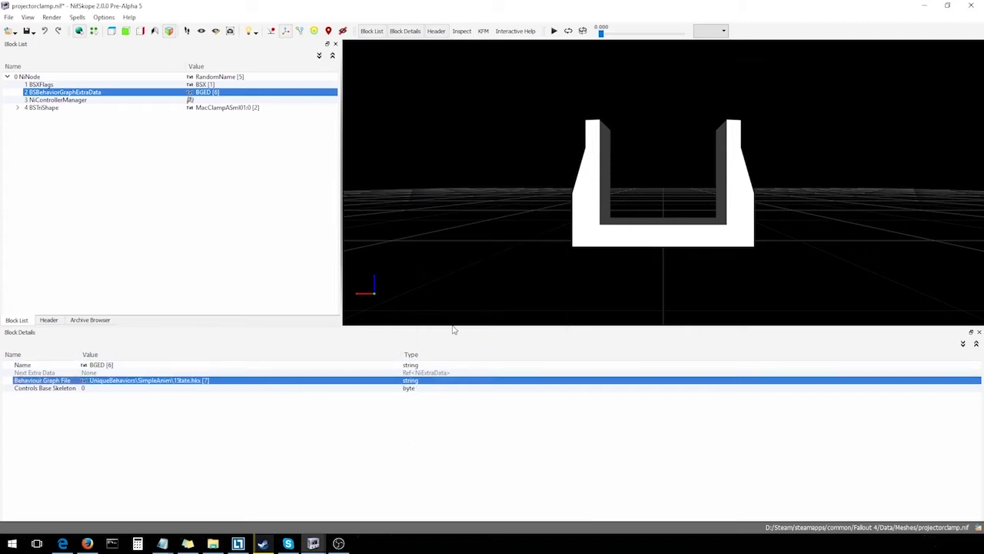
Step: Inspect the NiControllerManager's Controls Base Skeleton field and orbit and zoom the clamp view
click(40, 389)
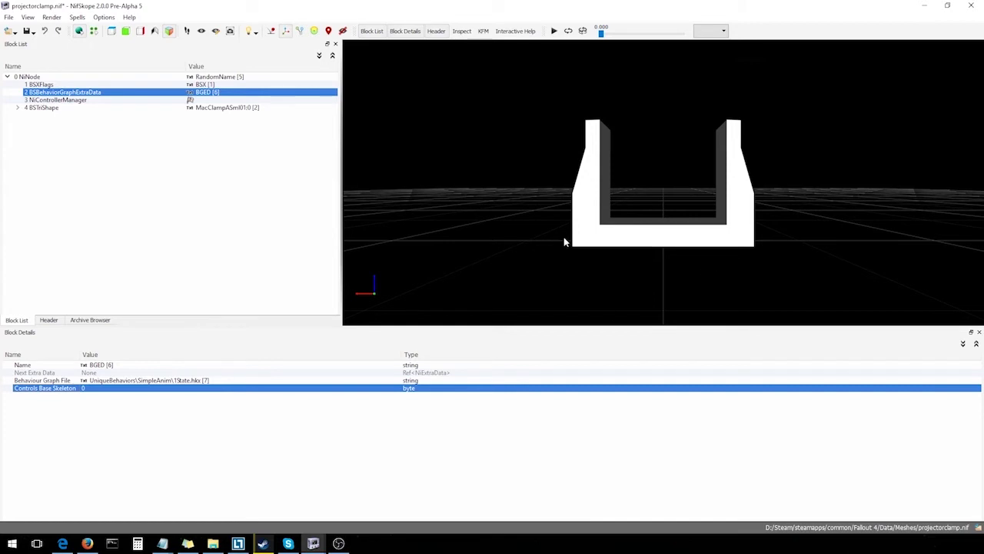
drag(564, 238, 576, 248)
scroll(576, 248, up, 3)
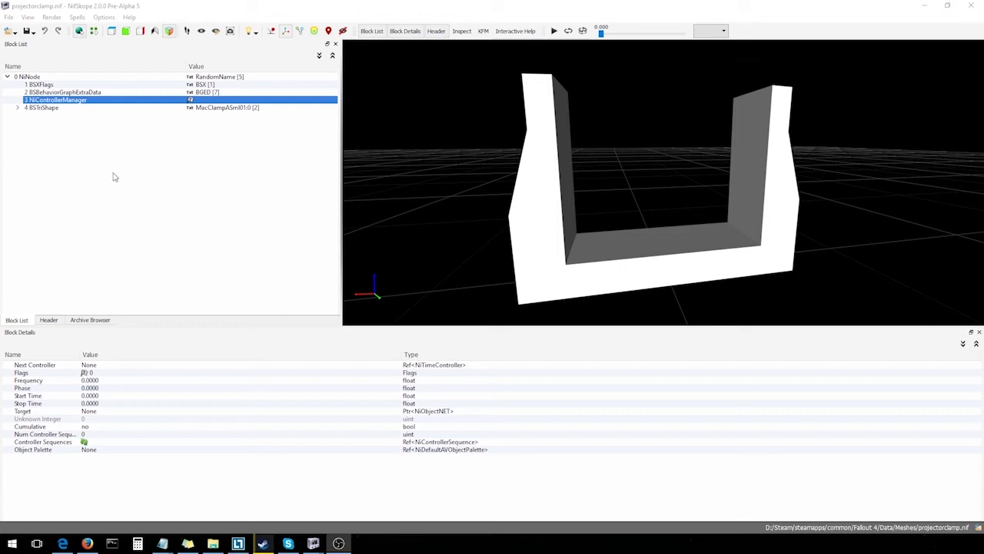
Step: Insert a new NiMultiTargetTransformController block
right_click(93, 158)
mouse_move(132, 201)
click(187, 202)
mouse_move(215, 364)
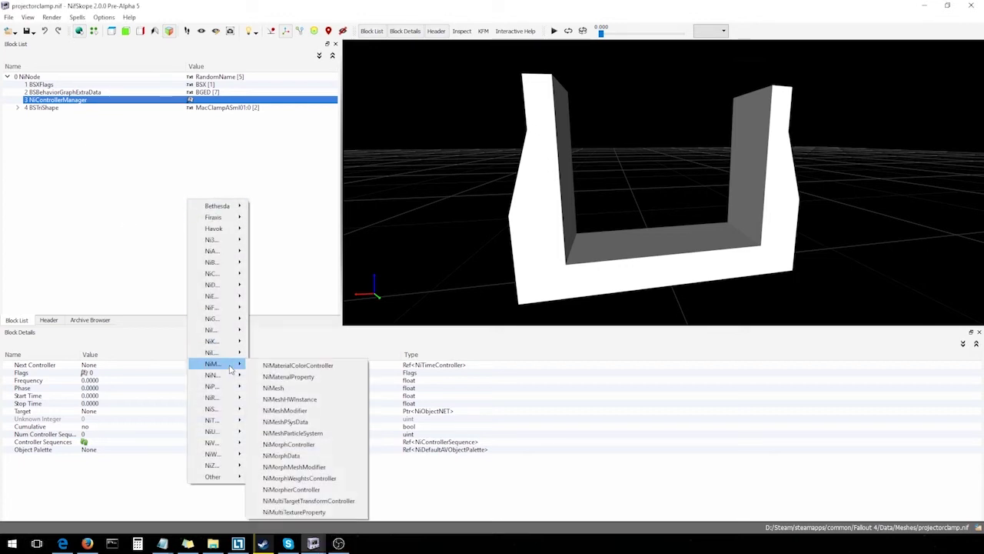
click(330, 503)
Step: Insert a new NiControllerSequence block
right_click(130, 142)
mouse_move(158, 197)
click(232, 195)
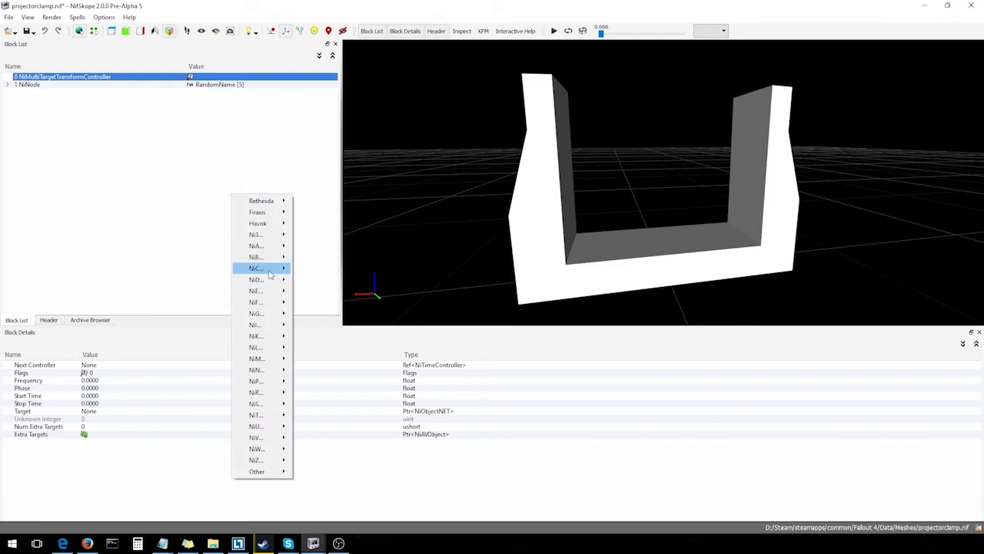
mouse_move(281, 268)
click(338, 373)
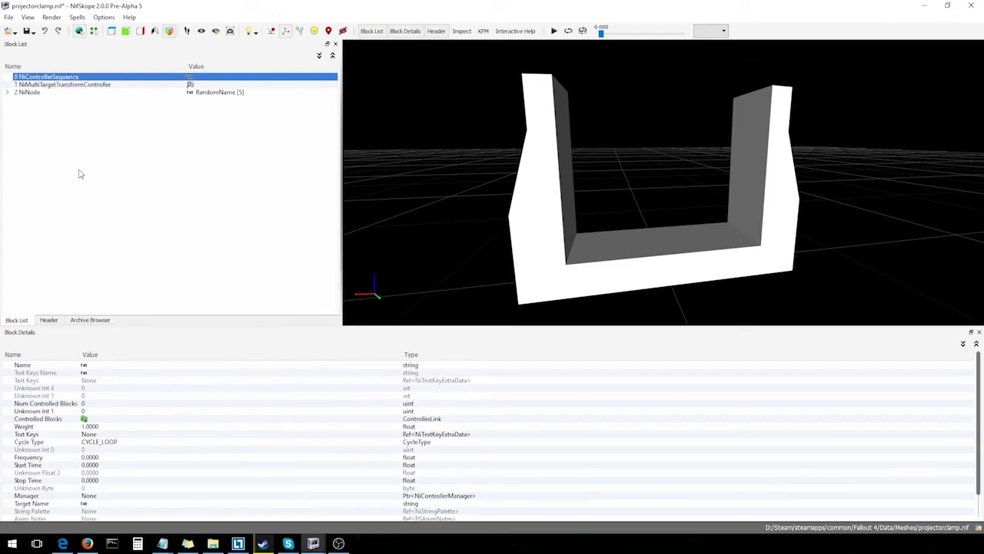
Step: Insert a new NiDefaultAVObjectPalette block
right_click(70, 121)
mouse_move(112, 171)
click(158, 172)
mouse_move(189, 260)
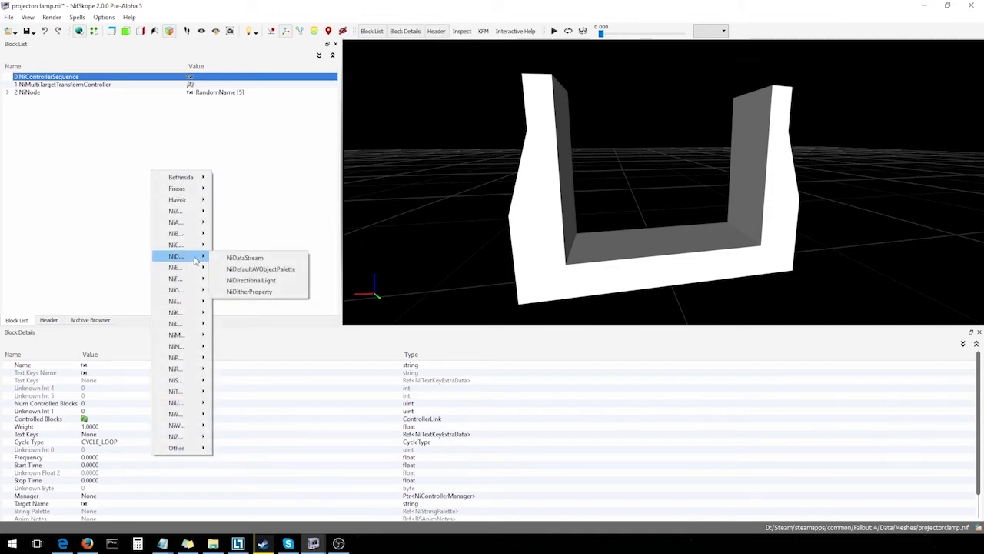
click(272, 270)
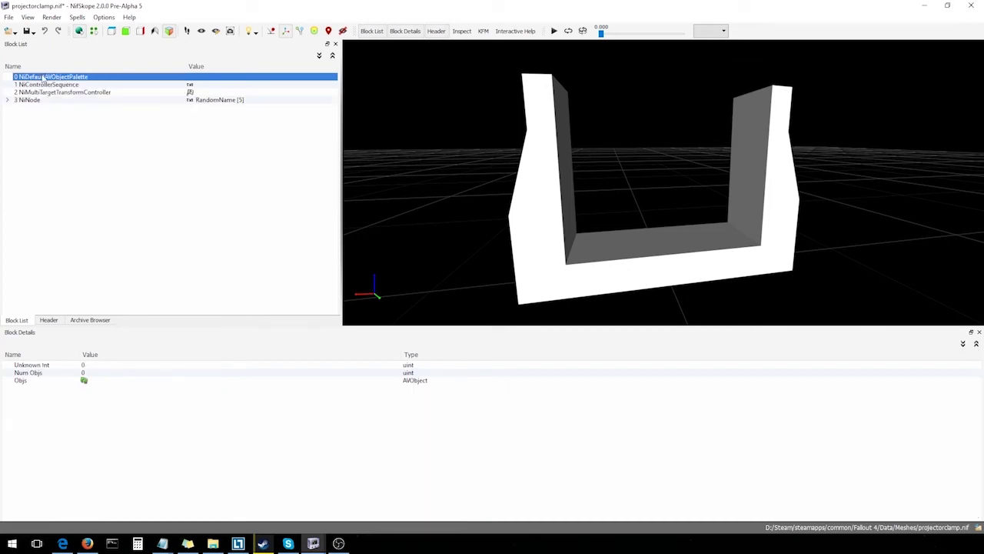
Step: Set the NiControllerManager's Next Controller link to 2, the NiMultiTargetTransformController
click(34, 102)
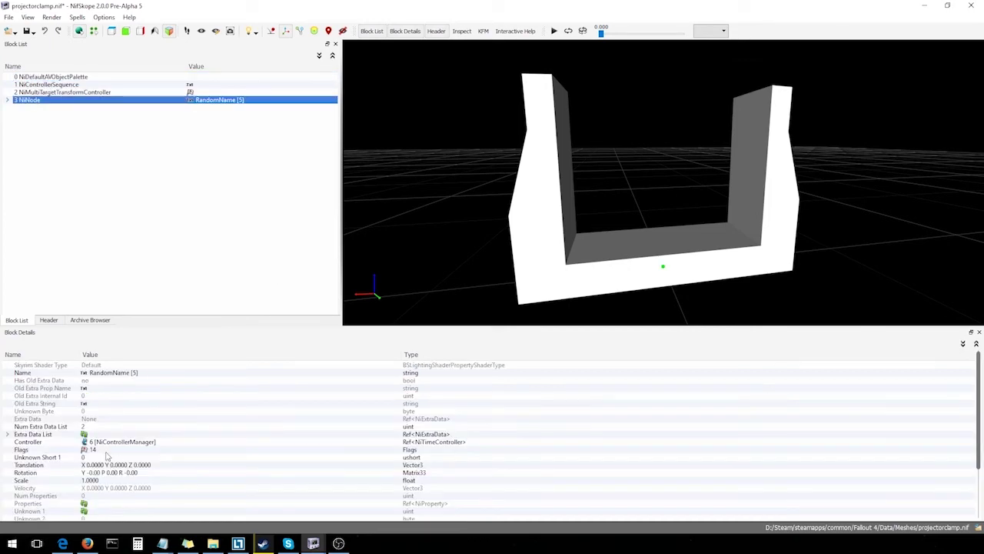
double_click(37, 100)
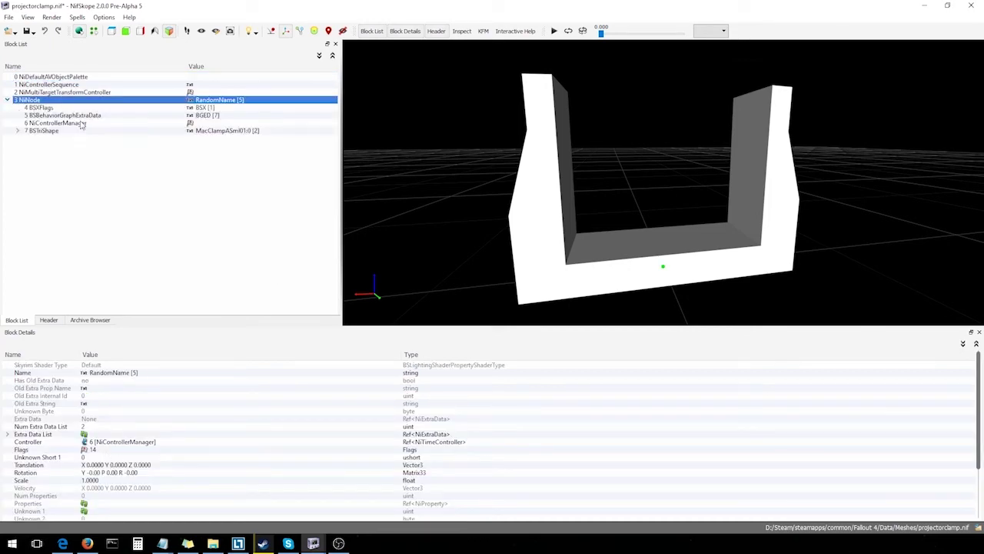
click(49, 124)
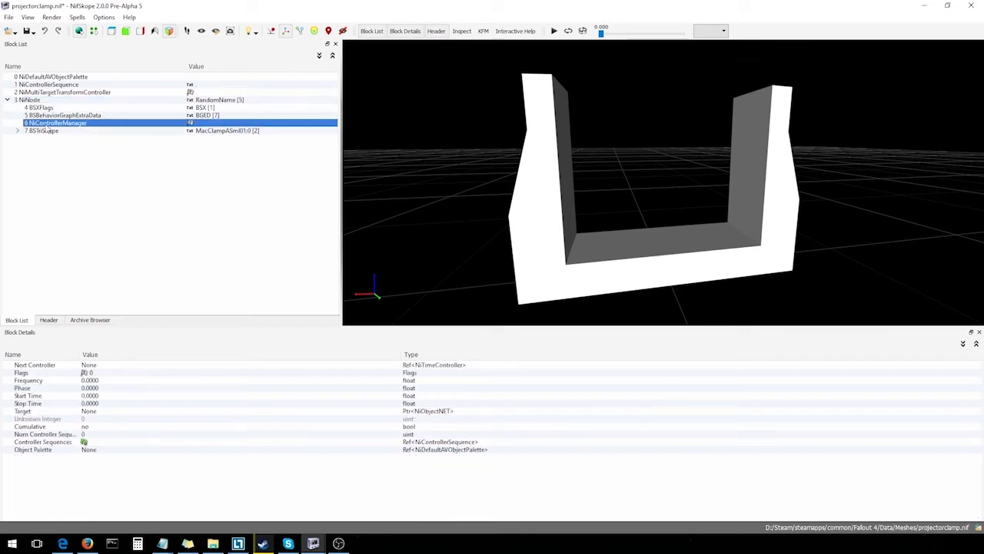
click(96, 368)
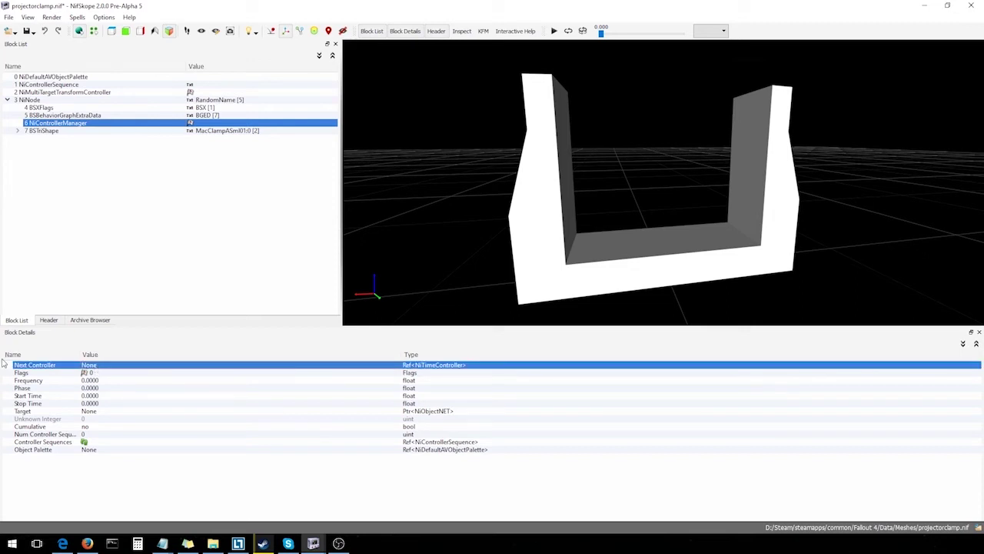
double_click(116, 366)
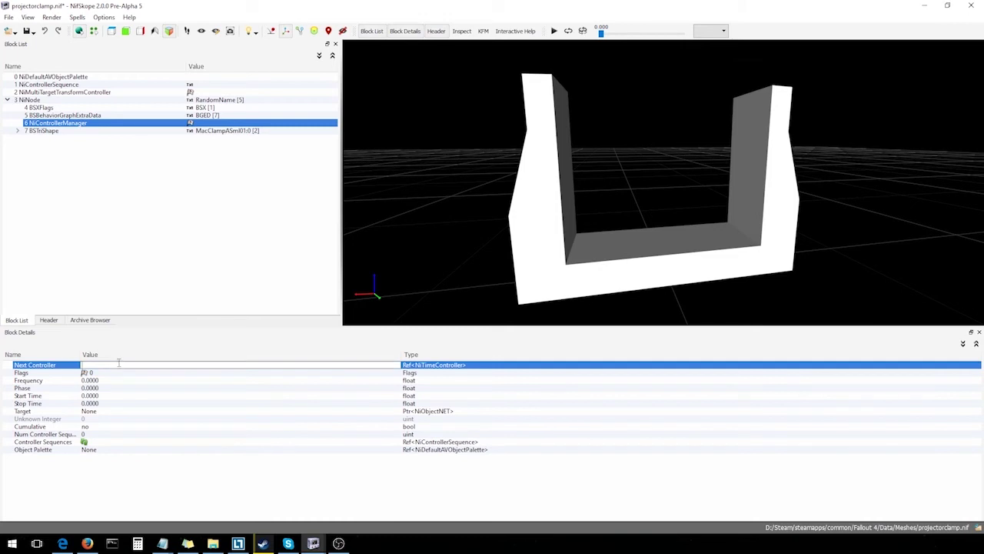
text(2)
key(Return)
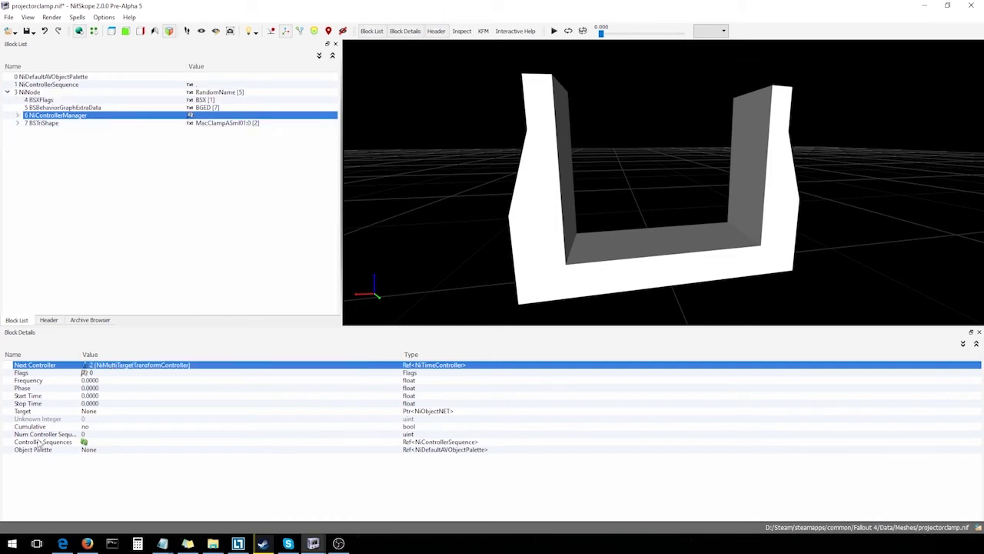
Step: Set Num Controller Sequences to 1 and update the Controller Sequences array
click(94, 434)
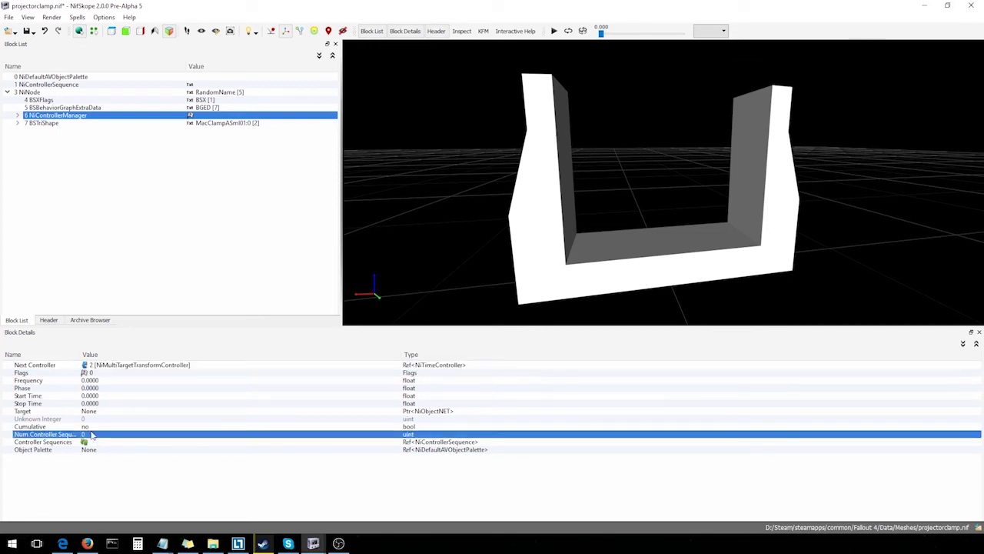
text(1)
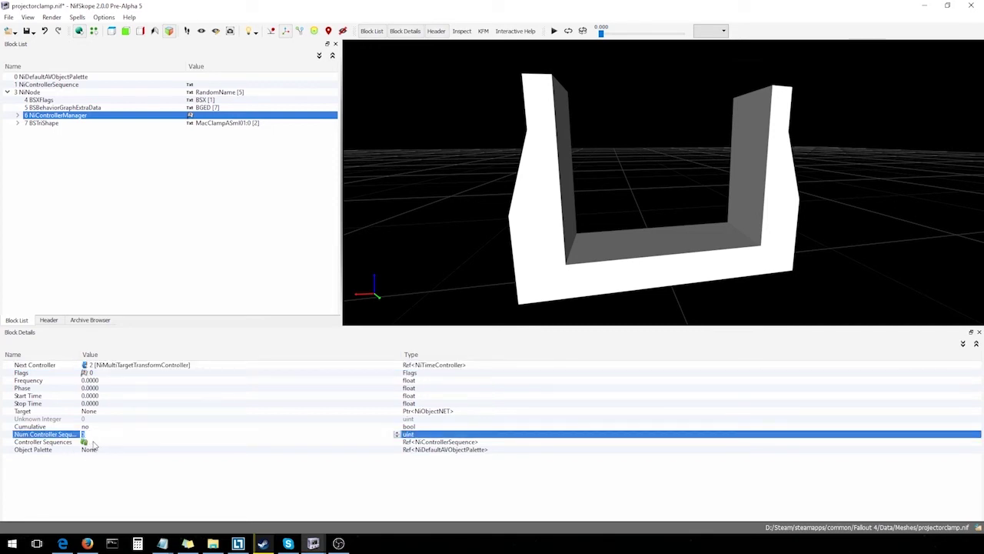
click(91, 441)
right_click(93, 440)
mouse_move(119, 439)
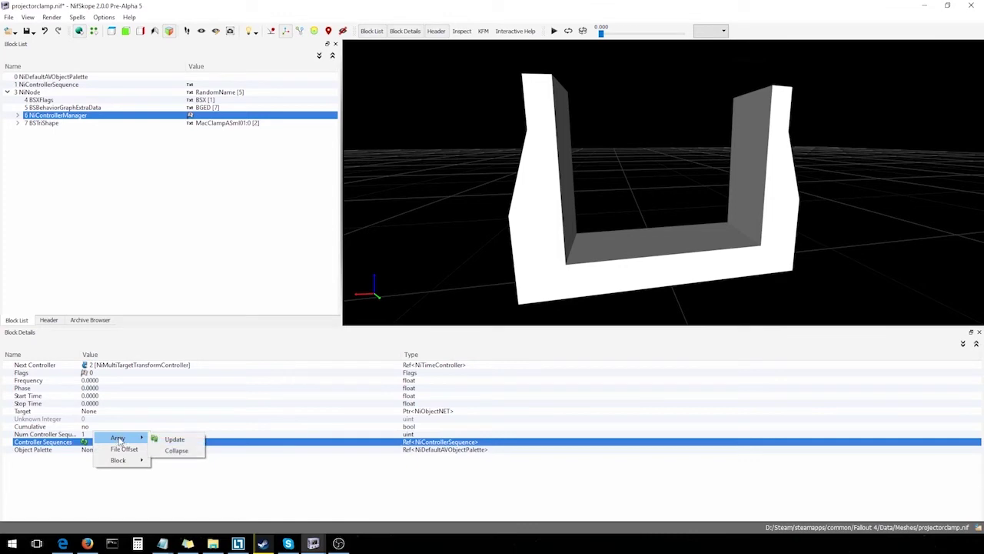
click(172, 439)
click(10, 442)
click(32, 31)
click(36, 45)
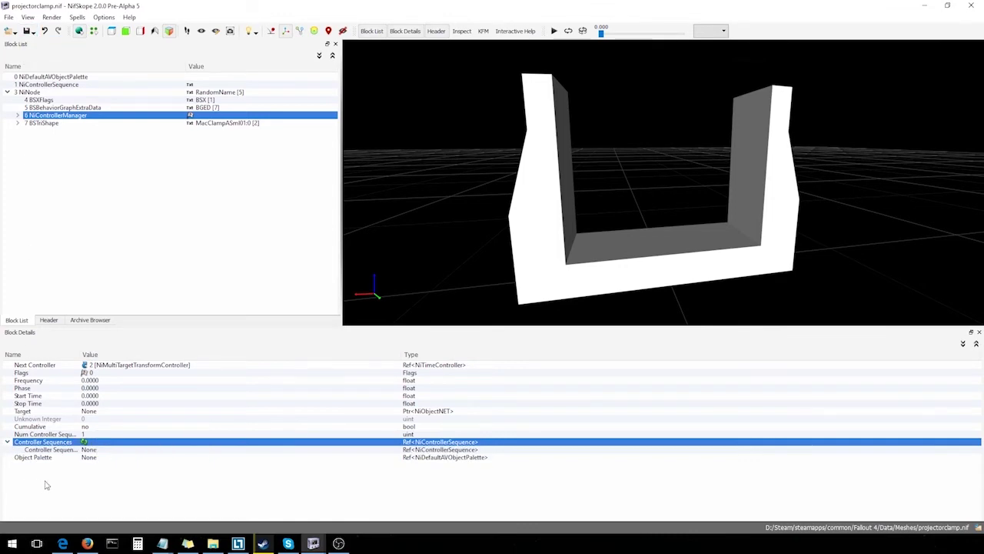
Step: Link Controller Sequence 1 and set the Object Palette link to 0
double_click(90, 450)
text(1 [NiControllerSequence)
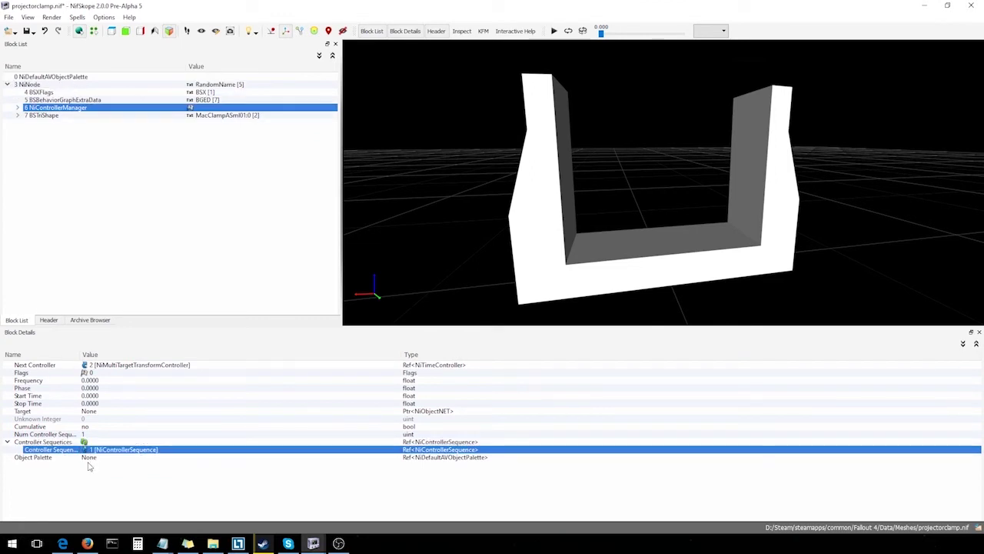
click(34, 458)
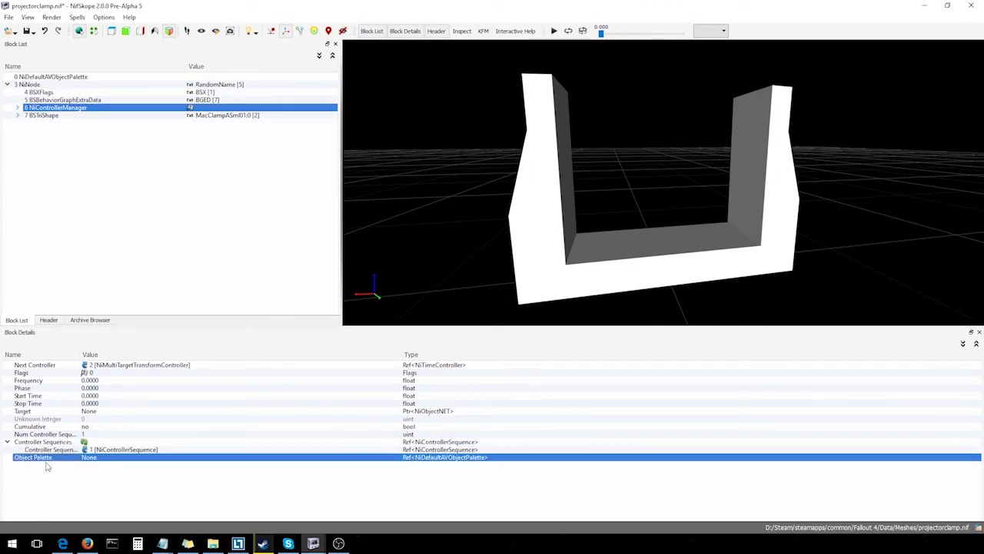
double_click(117, 458)
text(0)
key(Return)
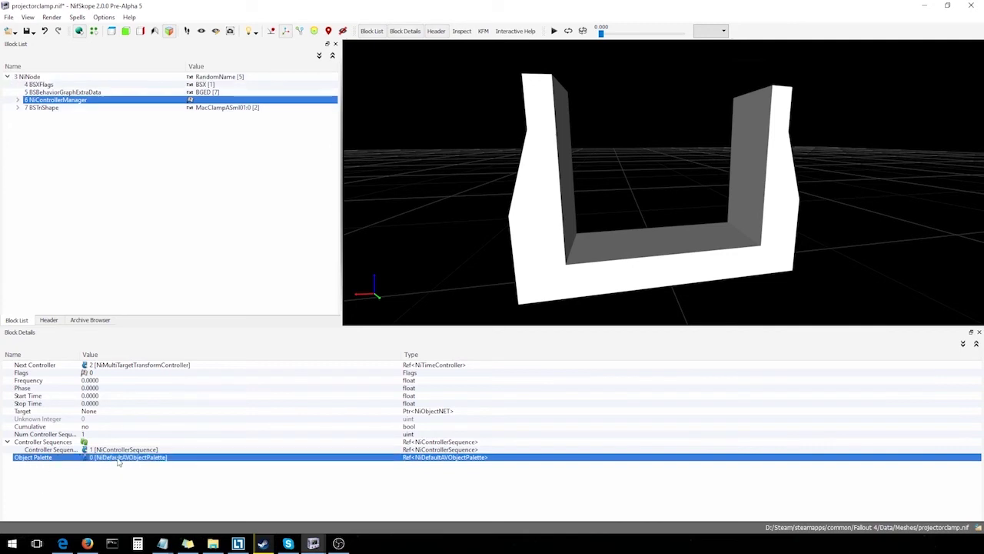
Step: Run Sanitize > Reorder Blocks to renumber the blocks in hierarchy order
click(79, 18)
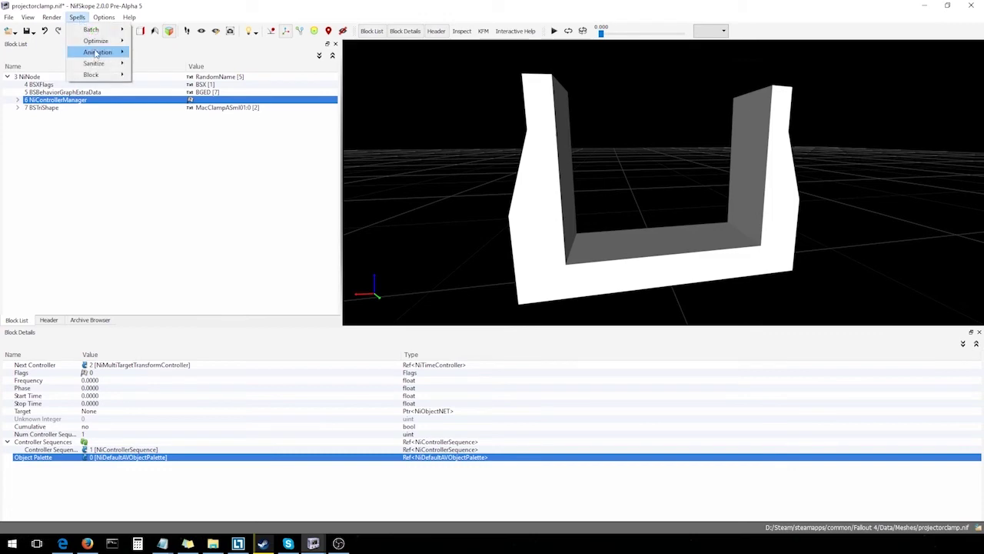
mouse_move(94, 63)
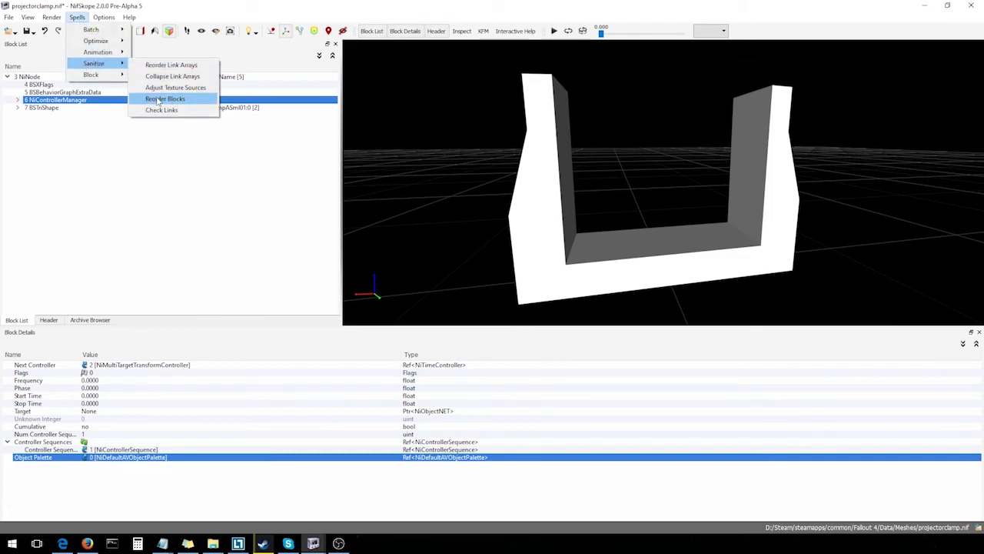
click(157, 99)
Step: Expand the NiNode and NiControllerManager and select the manager's Flags field
click(7, 76)
click(17, 100)
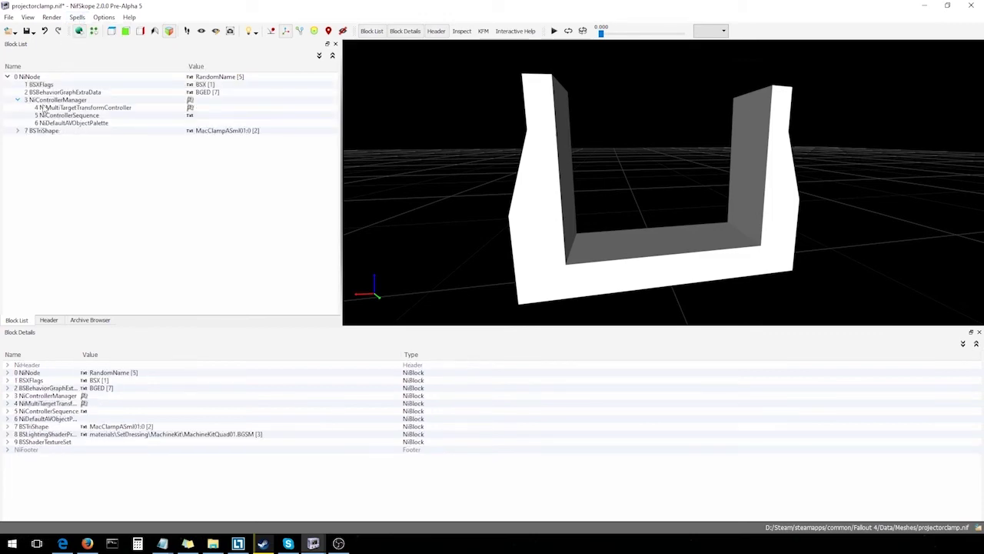
click(57, 101)
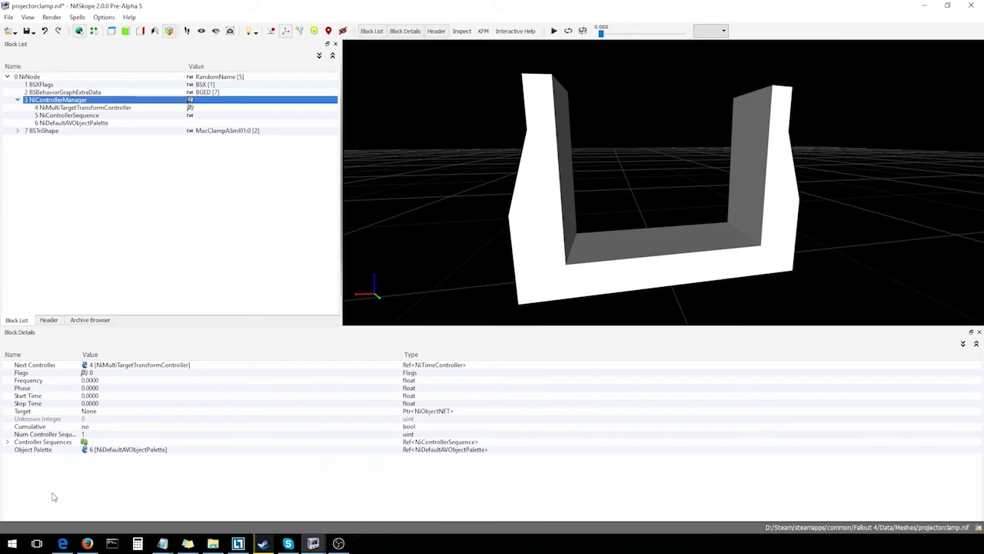
click(125, 376)
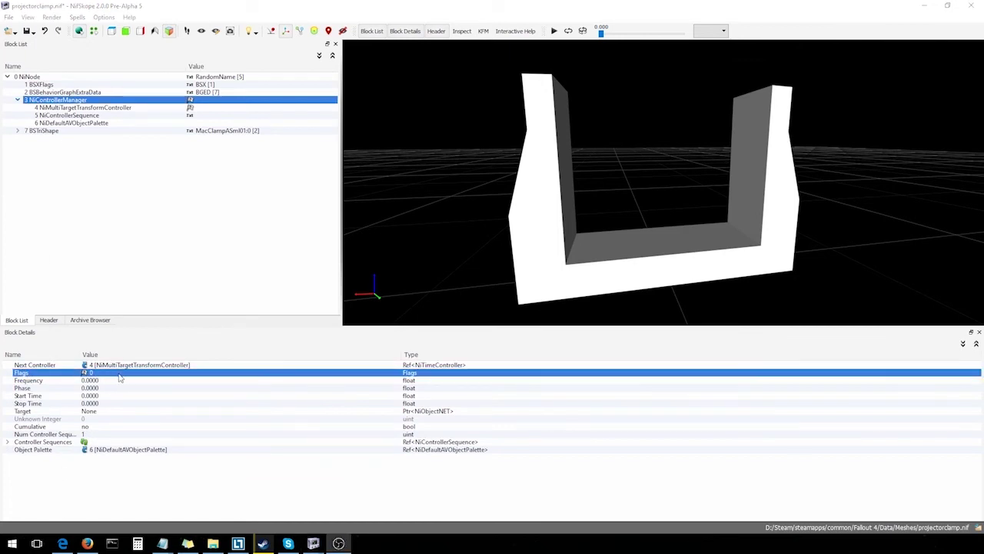
Step: Set the NiControllerManager Flags to 76, confirming Active with Clamp loop mode in the flag editor
double_click(119, 373)
text(76)
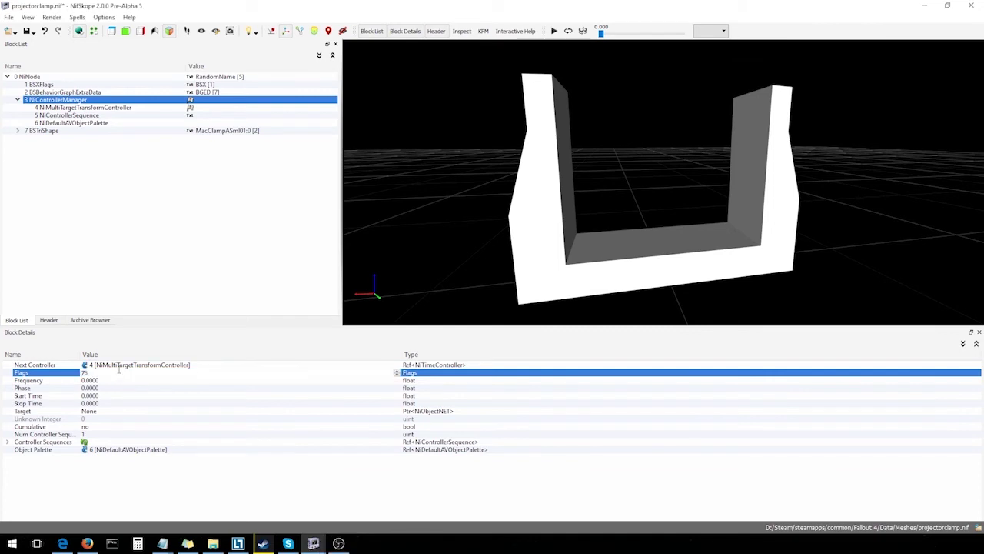
key(Return)
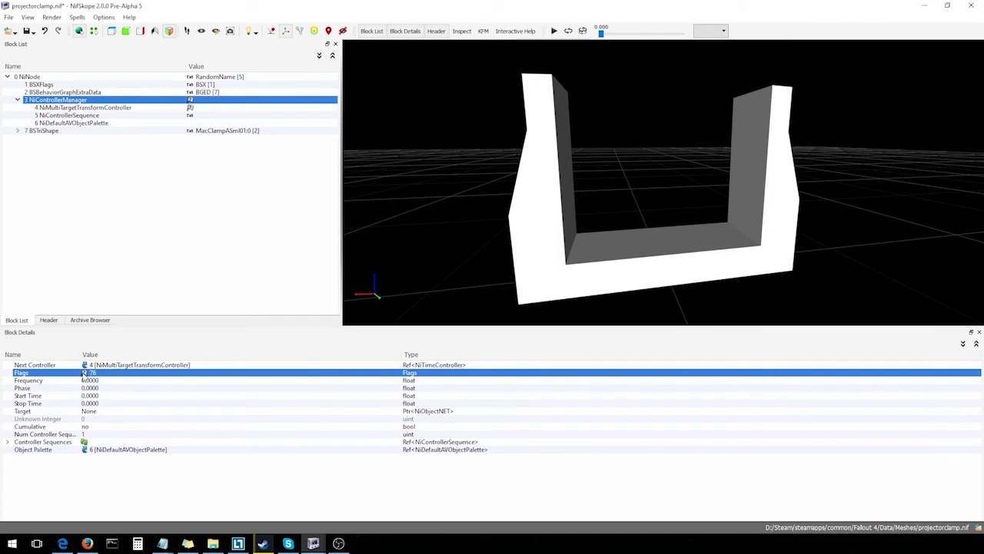
mouse_move(83, 374)
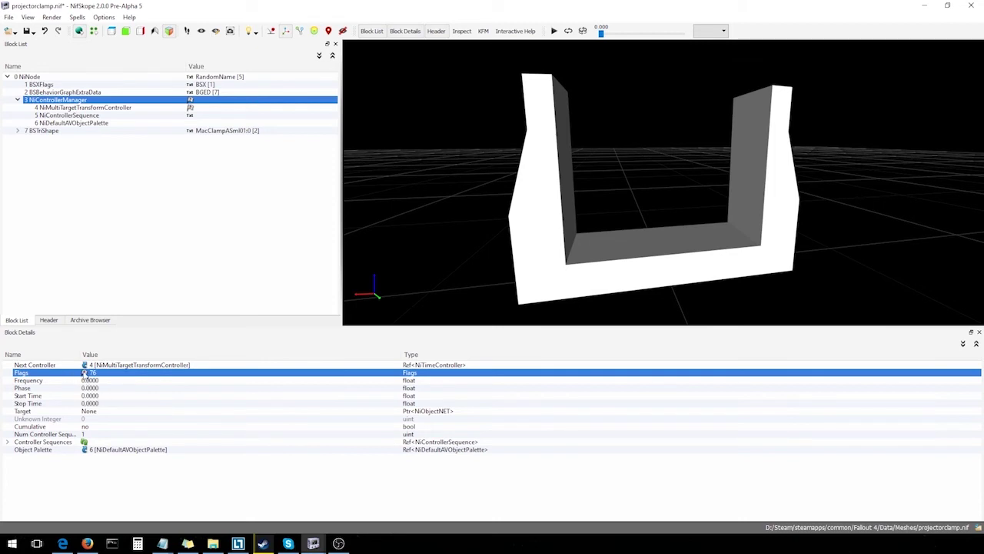
double_click(85, 373)
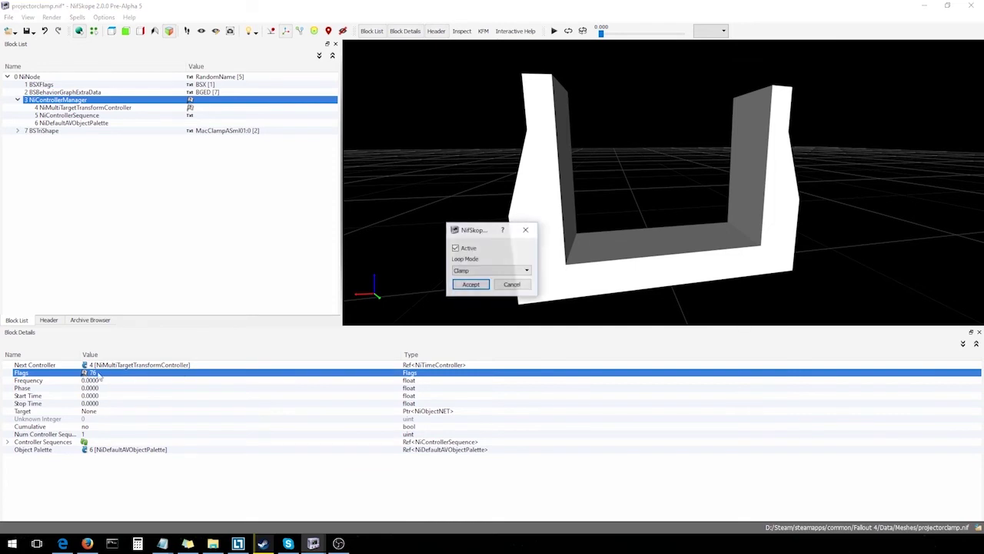
click(477, 270)
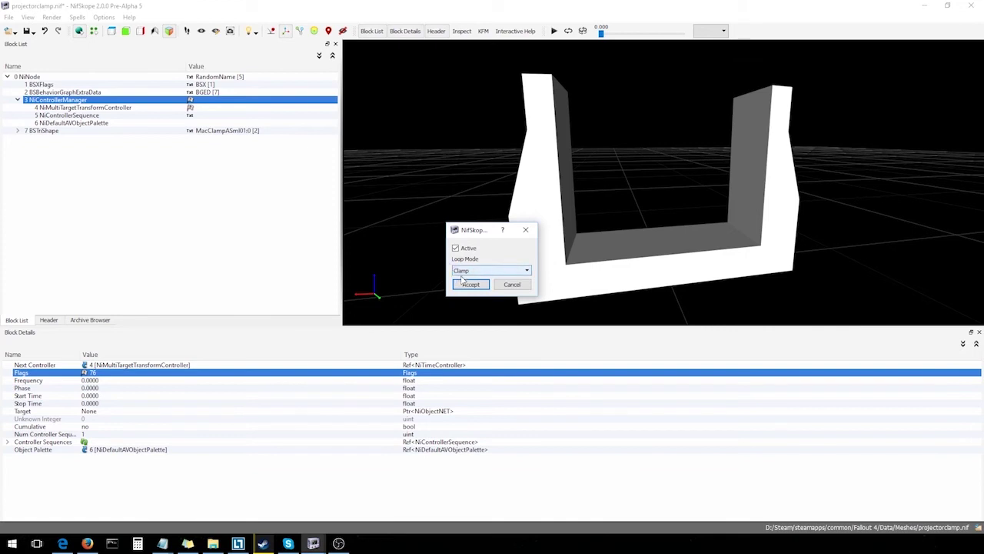
click(469, 284)
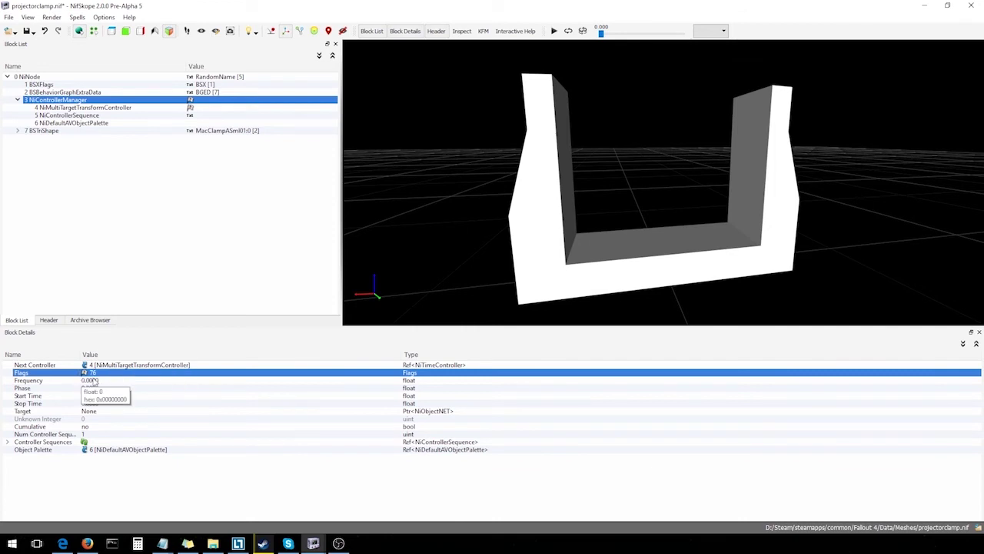
Step: Set the NiControllerManager's Frequency to 1
click(91, 380)
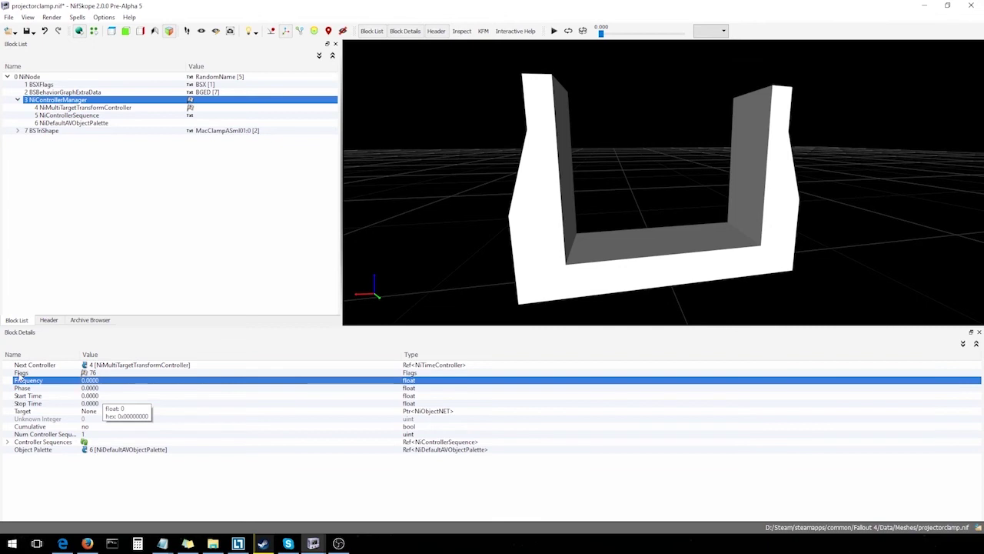
click(107, 382)
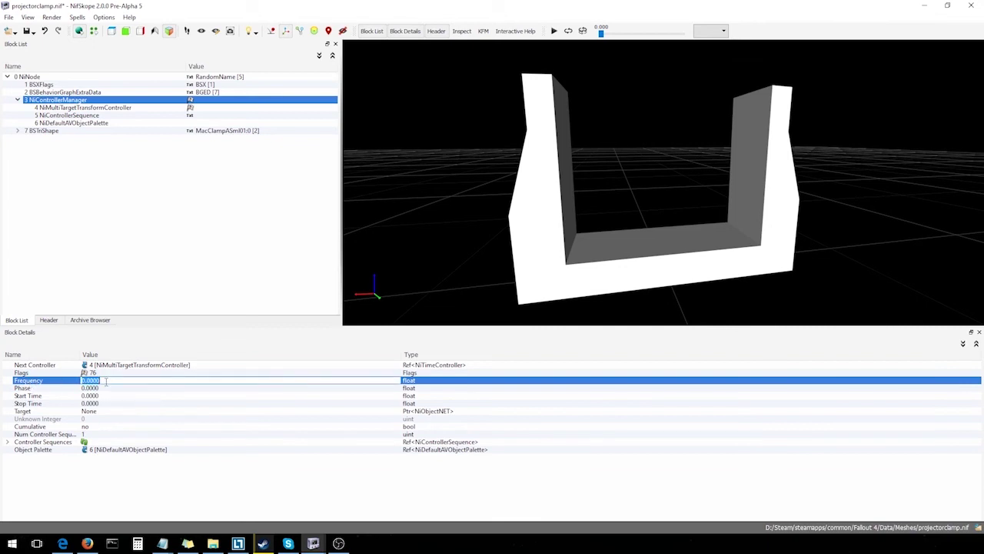
text(1)
click(106, 389)
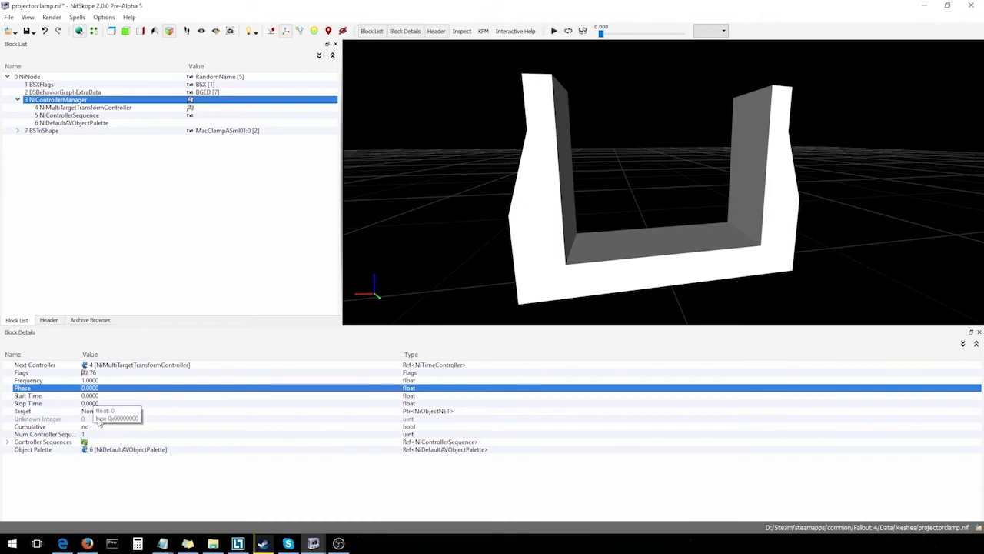
Step: Set the manager's Start Time to <float_max> and Stop Time to <float_min>
click(98, 396)
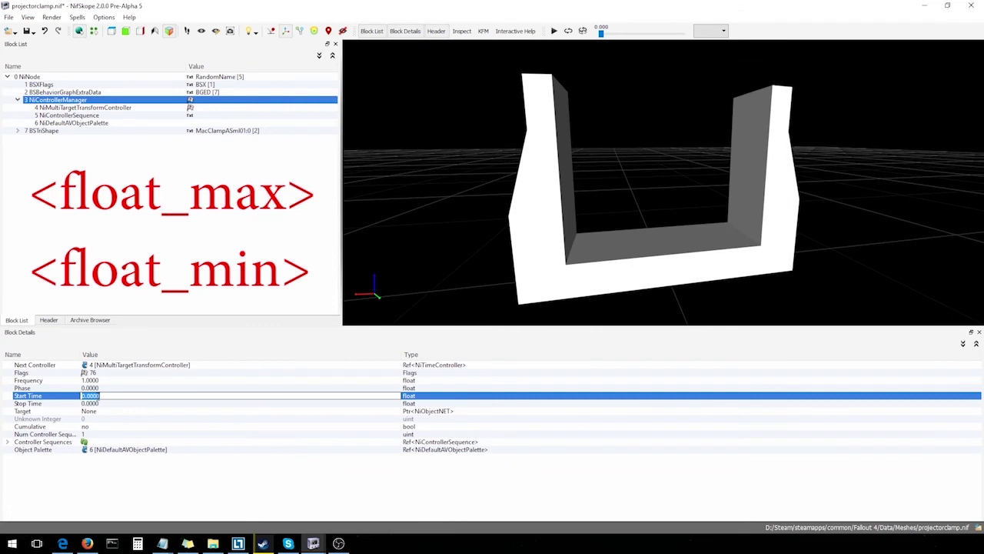
text(<float_max>)
key(Return)
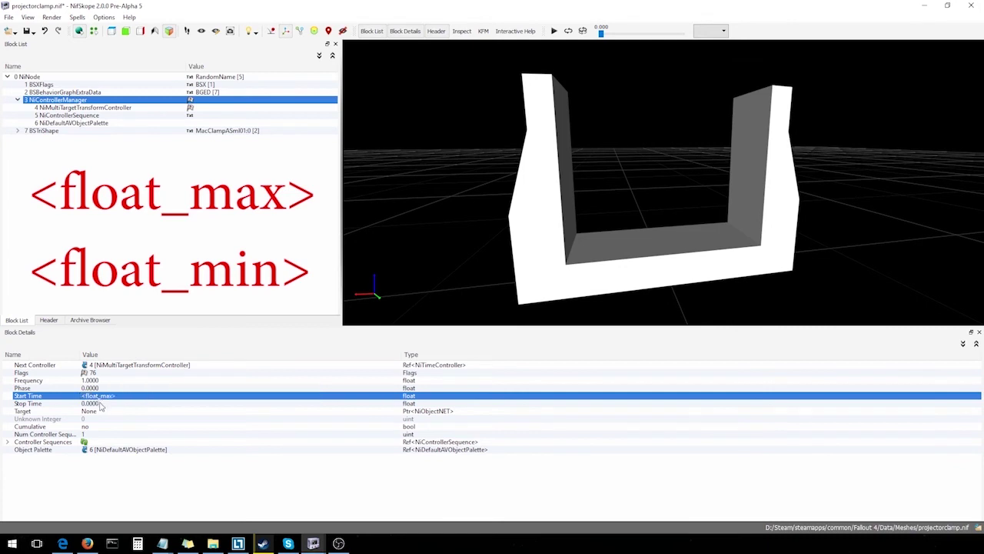
double_click(93, 403)
text(<float_min)
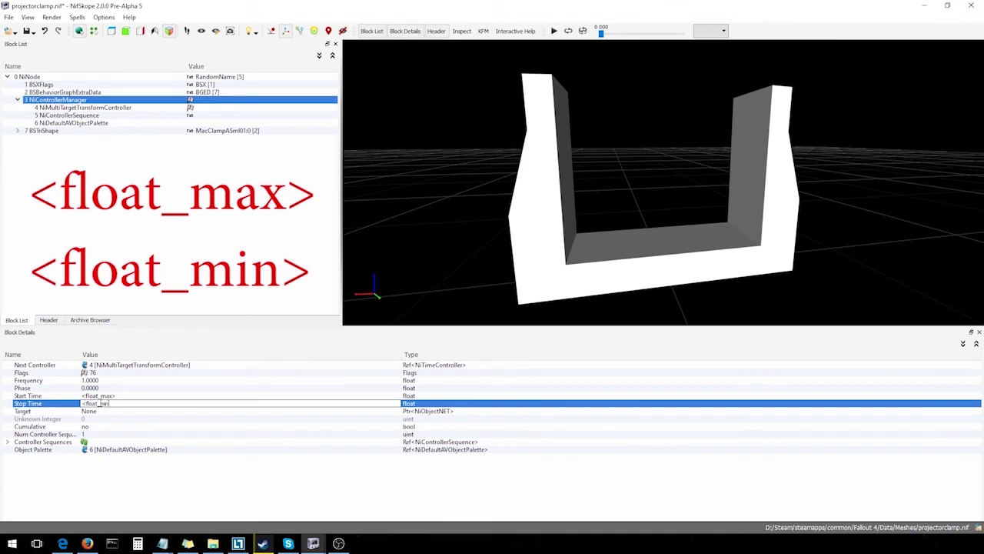
key(Return)
click(111, 396)
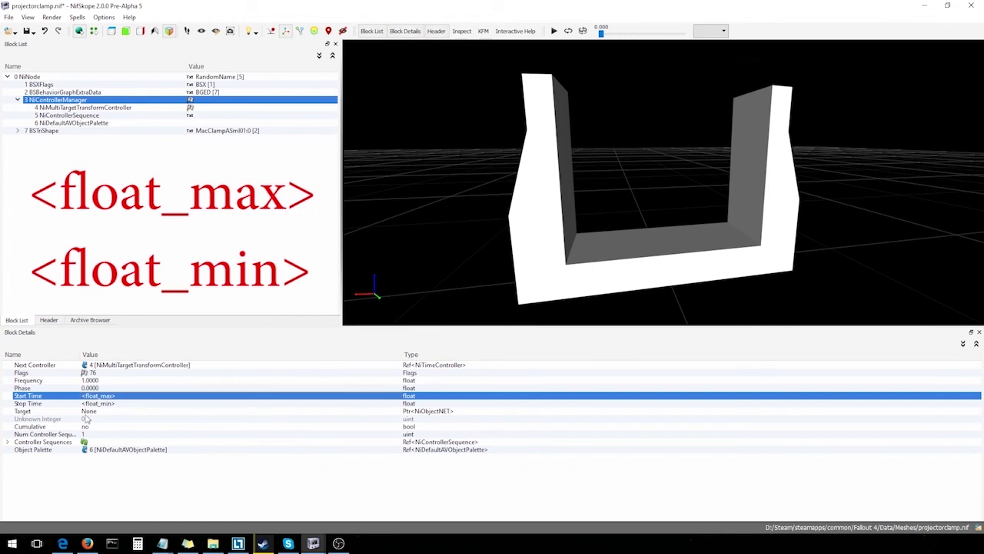
Step: Point the NiControllerManager's Target to the root node 0
click(106, 411)
double_click(102, 412)
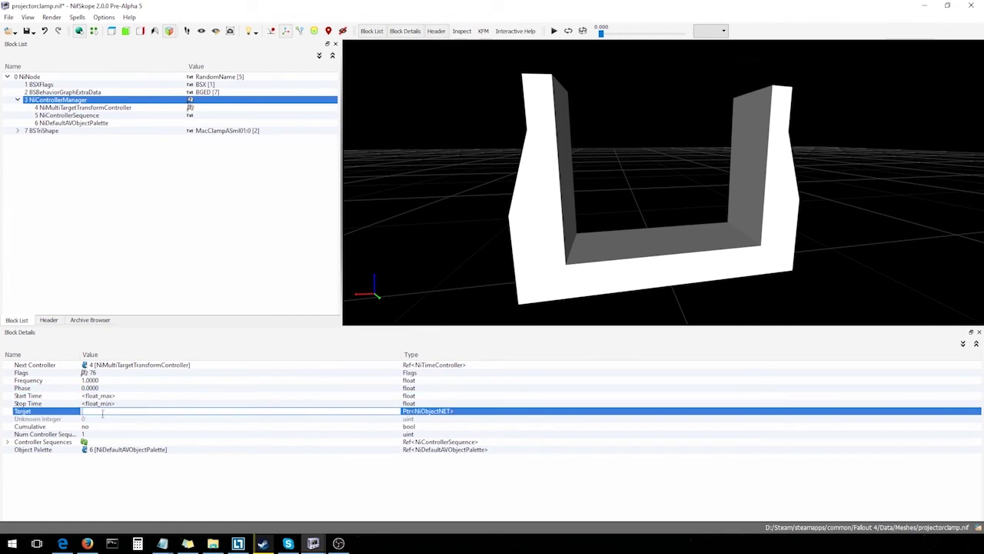
text(0)
key(Return)
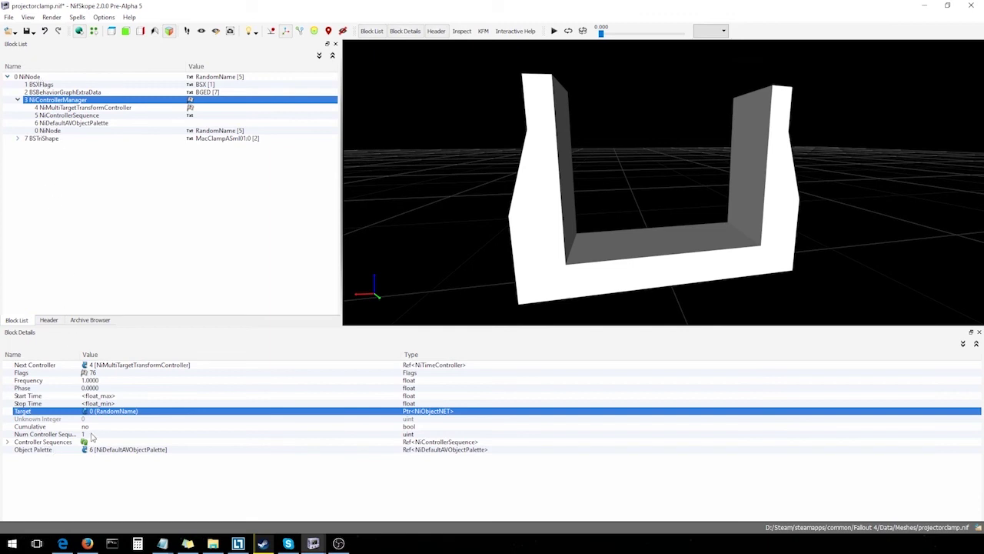
Step: Expand Controller Sequences and select block 4, the NiMultiTargetTransformController
click(98, 426)
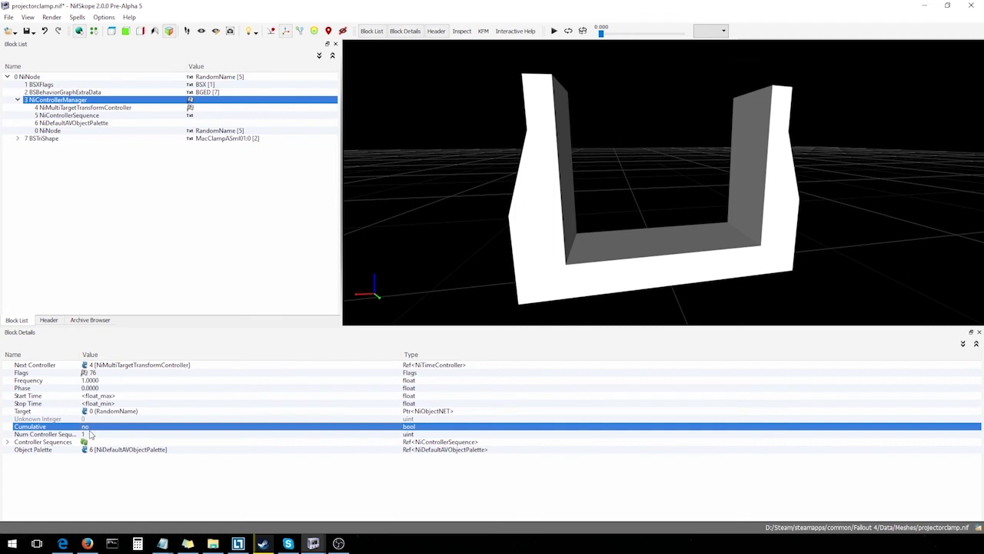
click(6, 442)
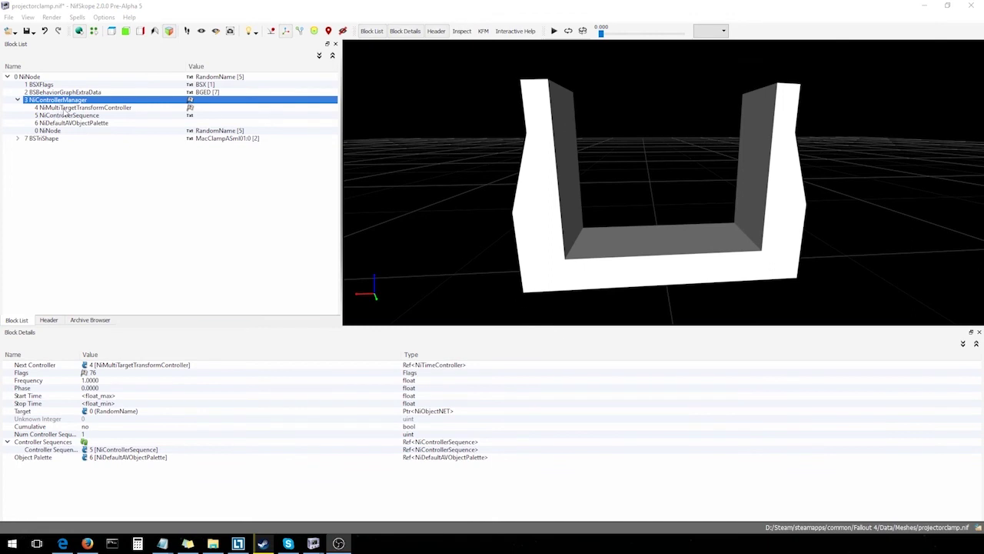
click(66, 108)
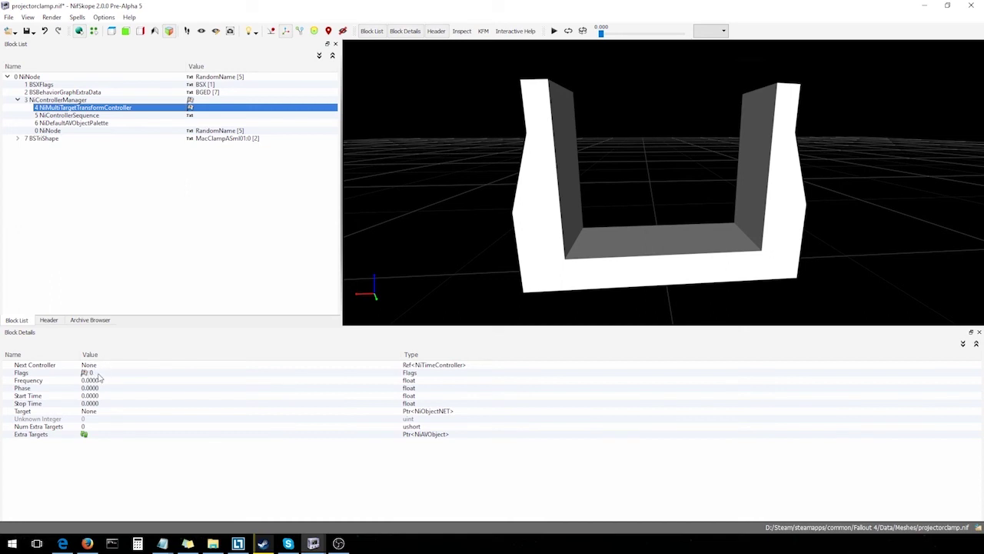
Step: Set the controller's Flags to 108, keeping Active with Clamp loop mode
double_click(90, 372)
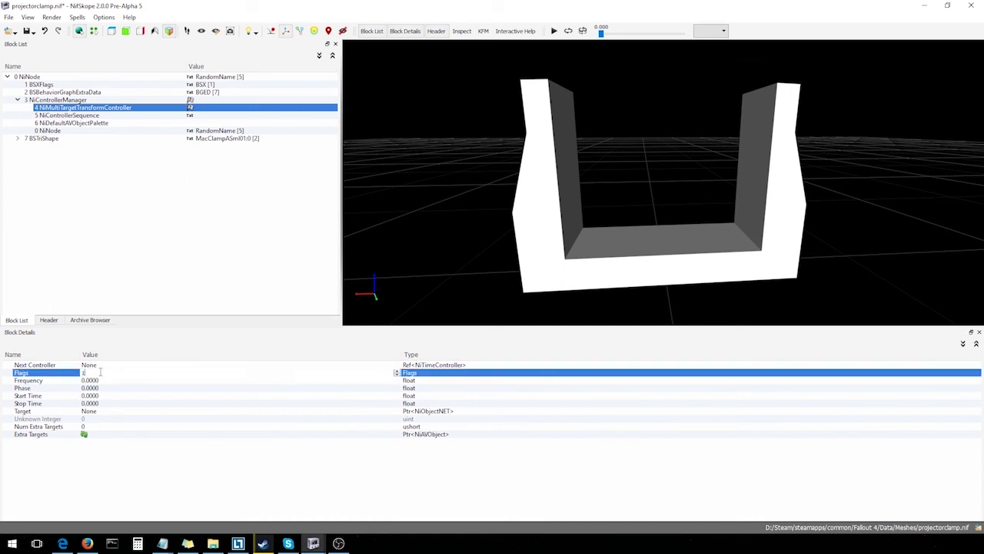
key(Return)
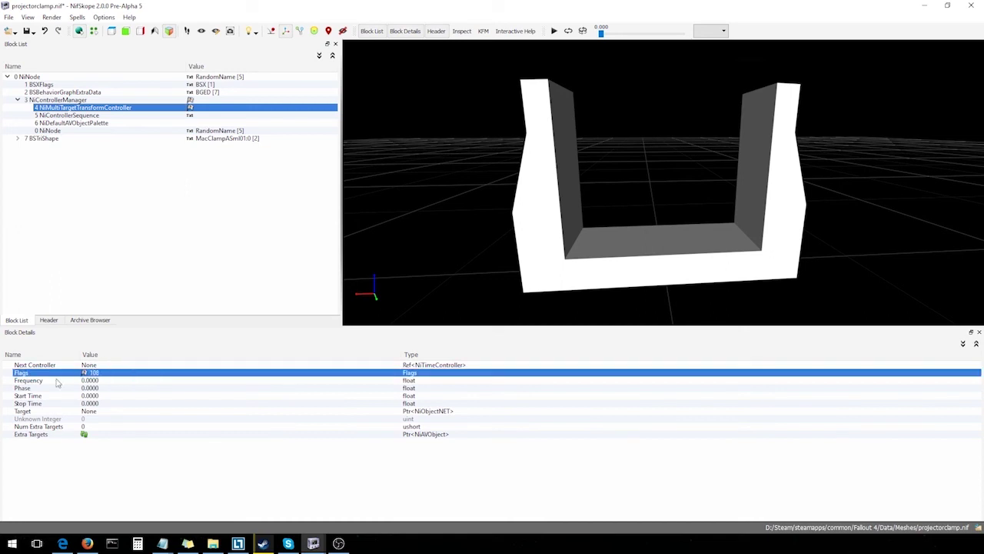
click(85, 374)
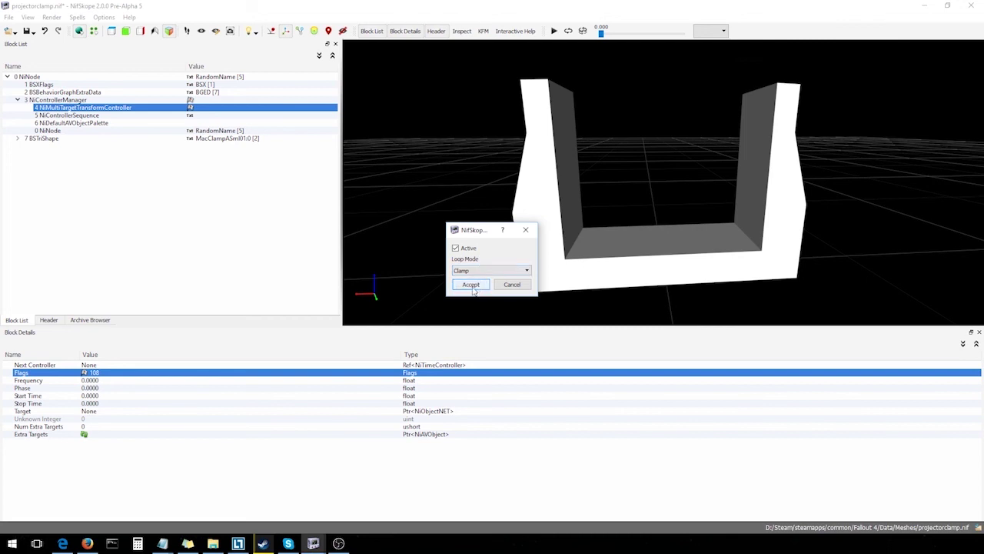
click(471, 286)
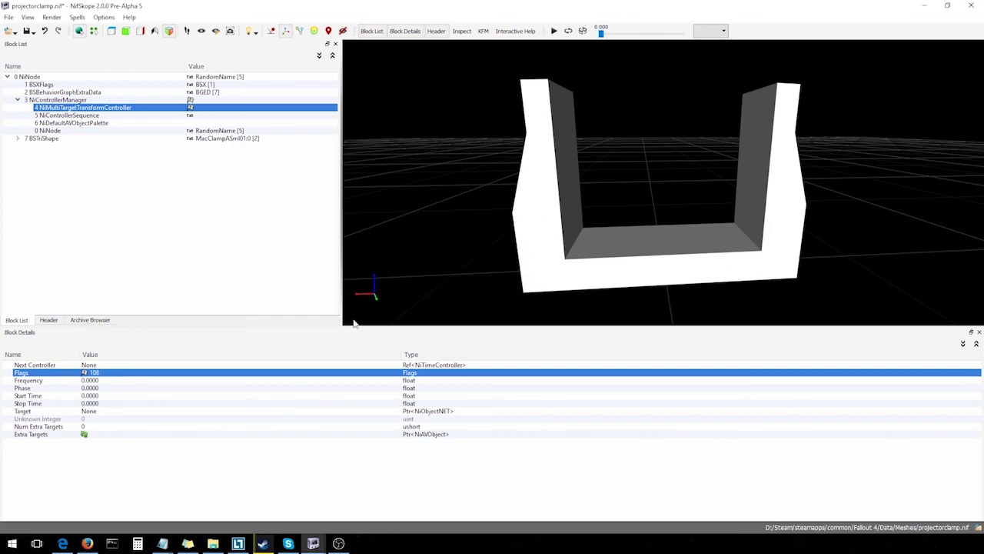
Step: Give the controller Frequency 1, Start Time <float_max> and Stop Time <float_min>
click(104, 381)
click(104, 381)
text(1)
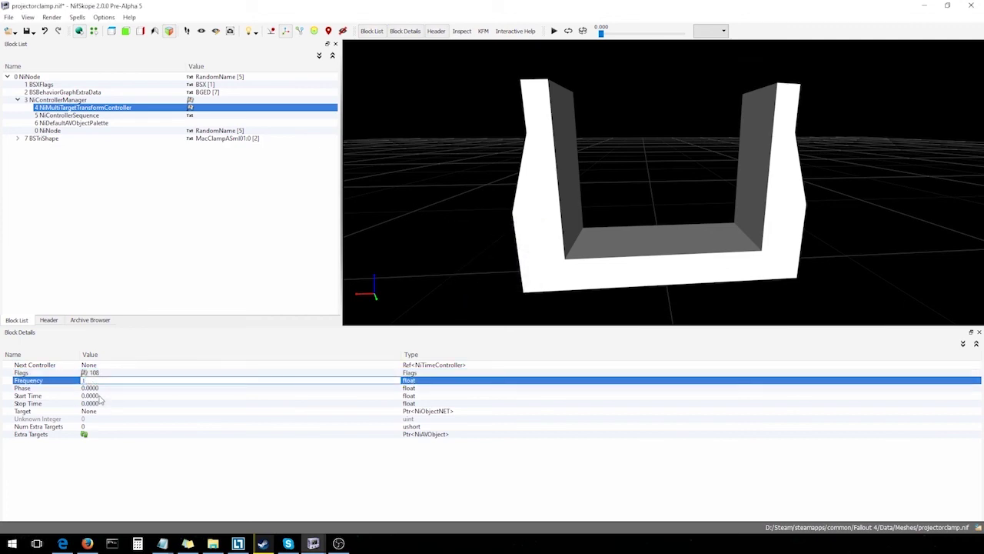
click(100, 395)
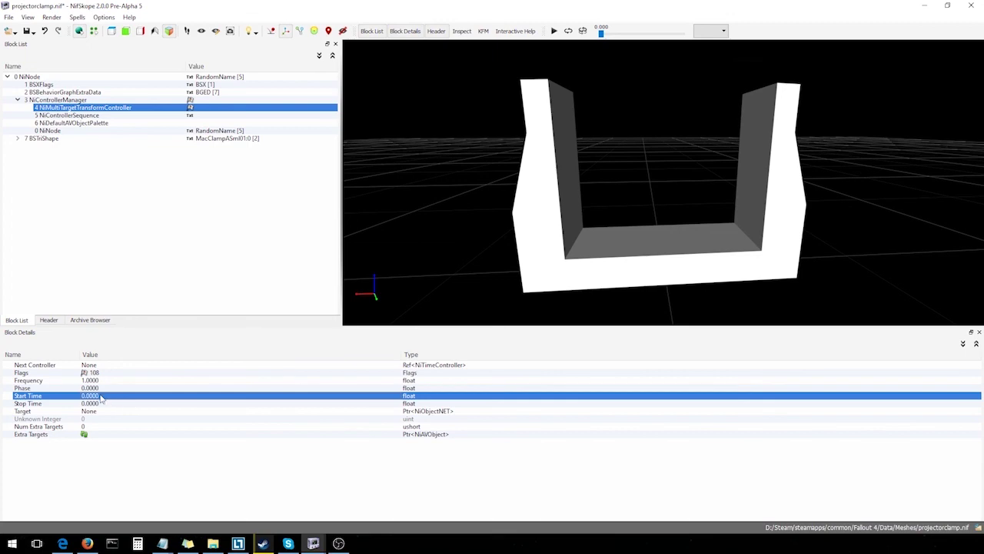
click(100, 395)
text(<float_ma)
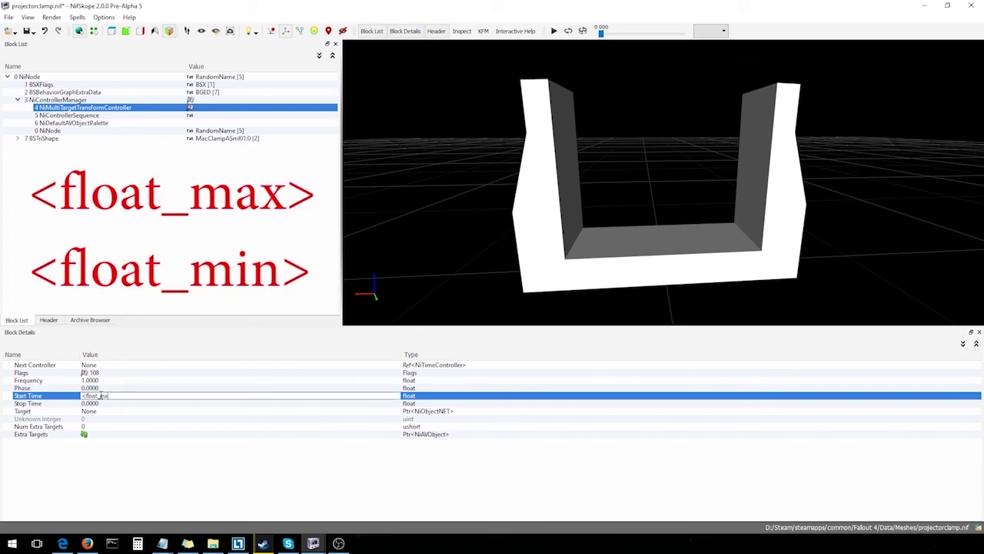
text(x>)
double_click(92, 405)
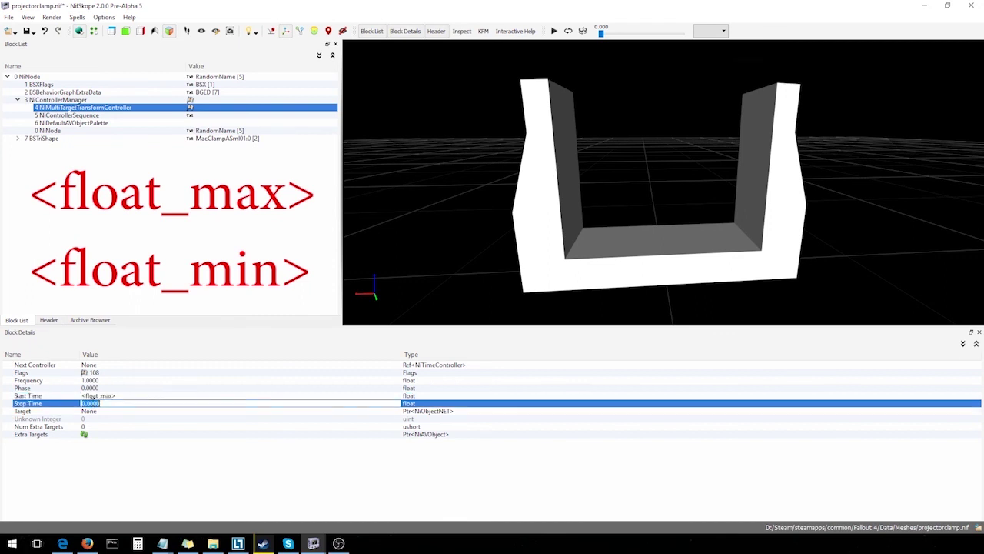
text(<float_min>)
key(Return)
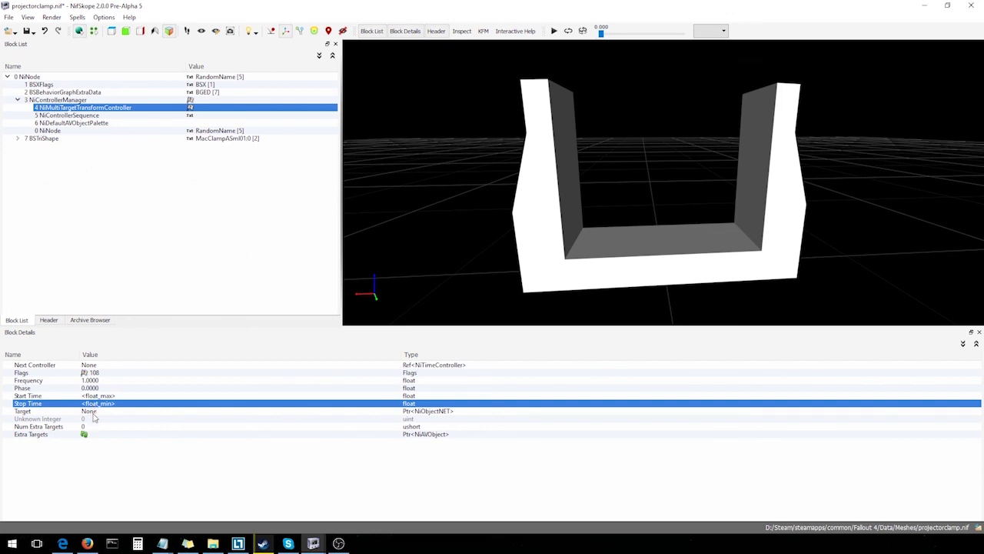
Step: Set the controller's Target to root node 0 and Num Extra Targets to 1
double_click(93, 412)
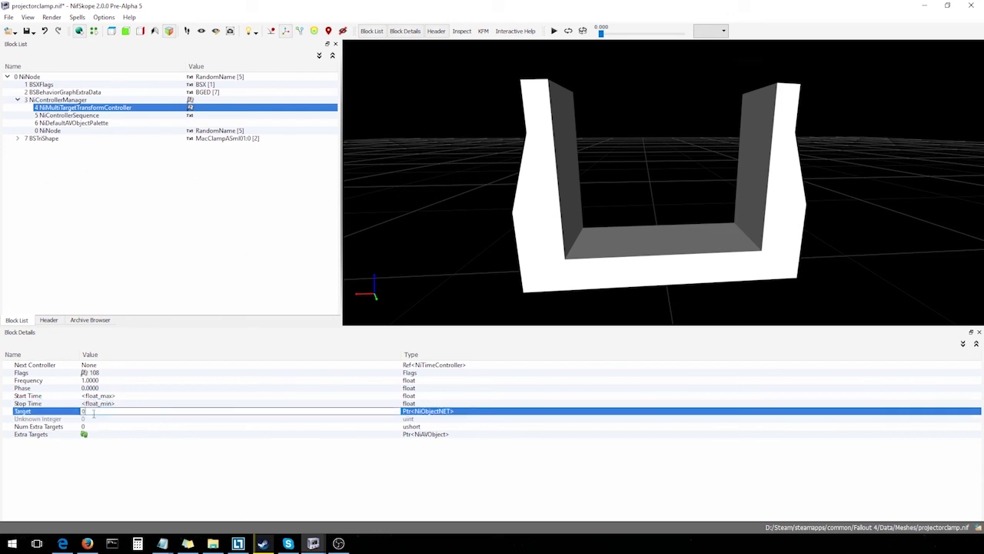
key(Return)
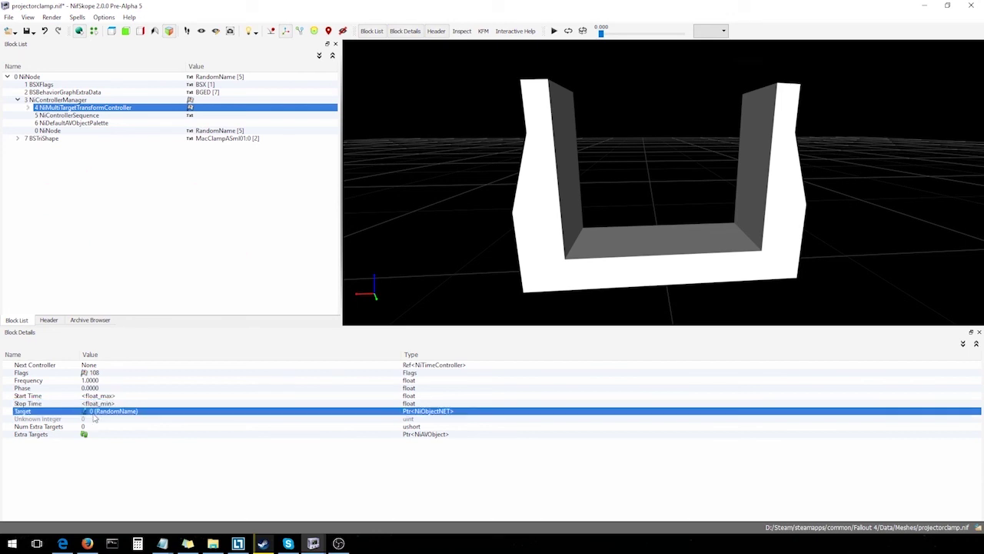
click(31, 428)
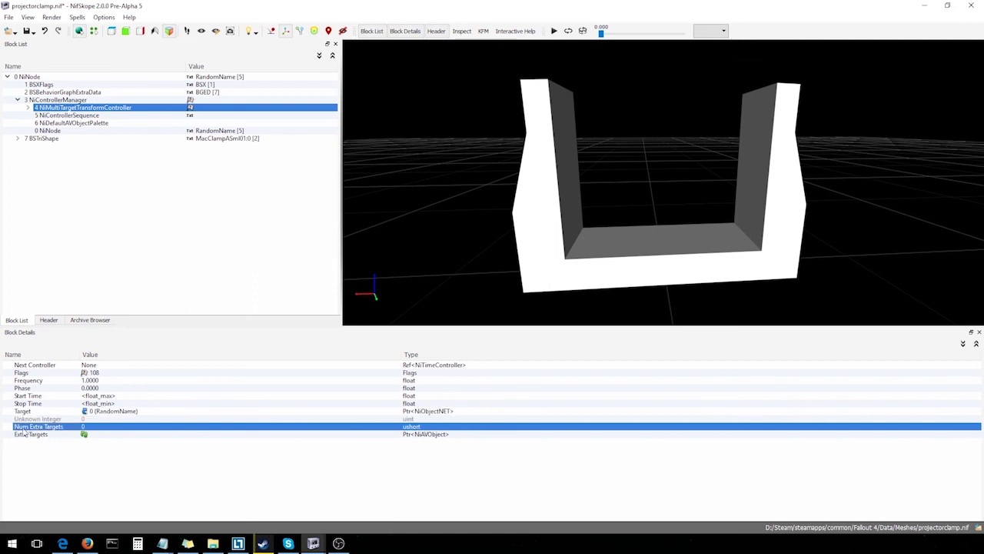
text(1)
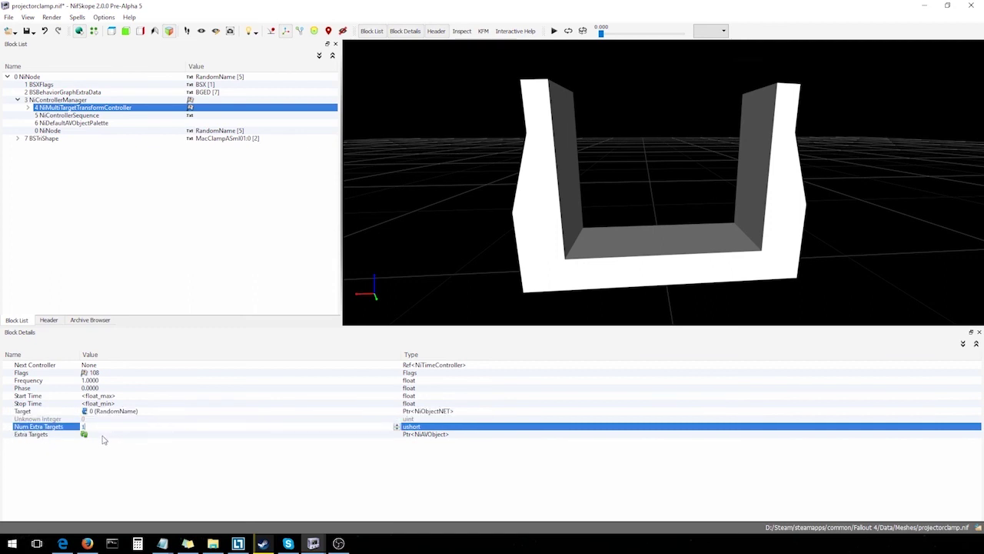
click(105, 439)
Step: Update the Extra Targets array to one entry and save the file
right_click(97, 436)
mouse_move(123, 429)
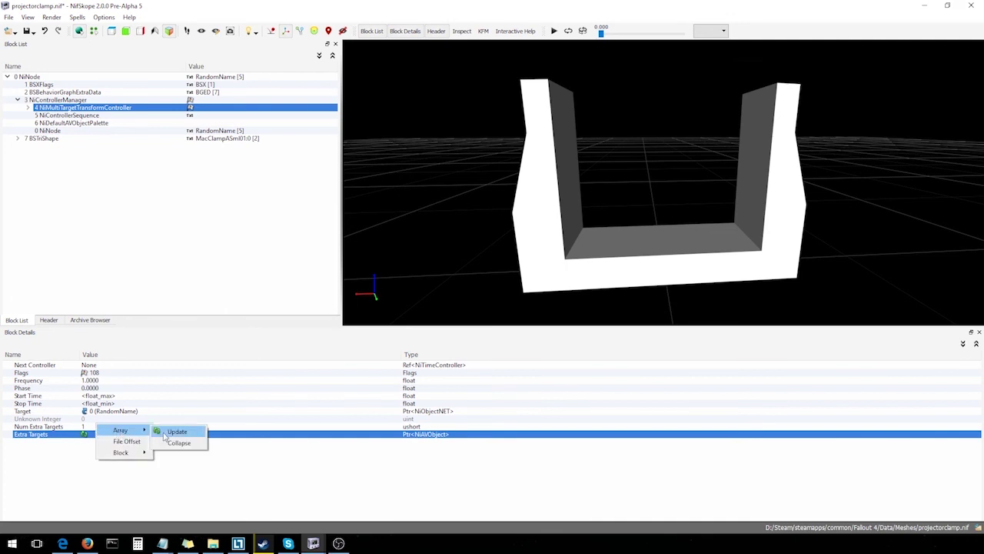
click(177, 432)
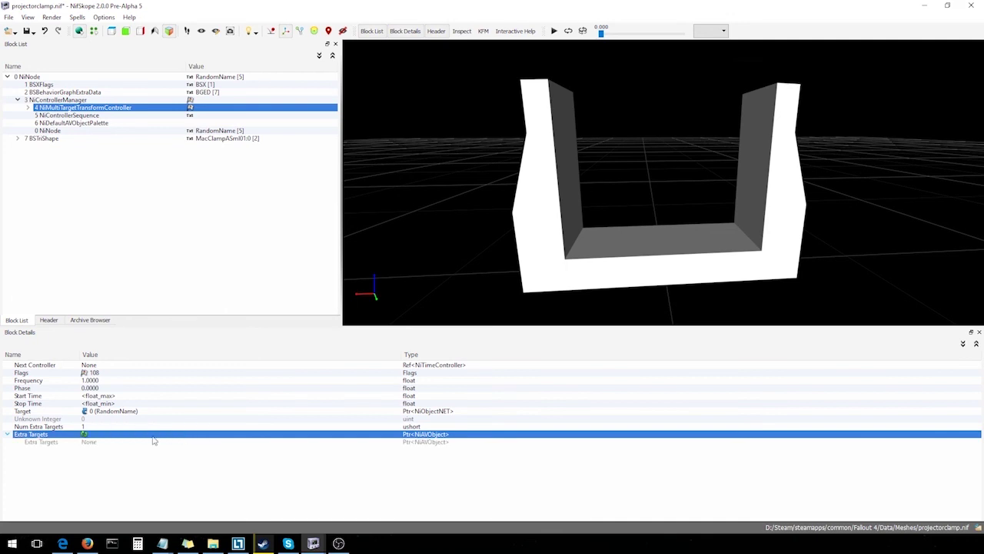
click(27, 31)
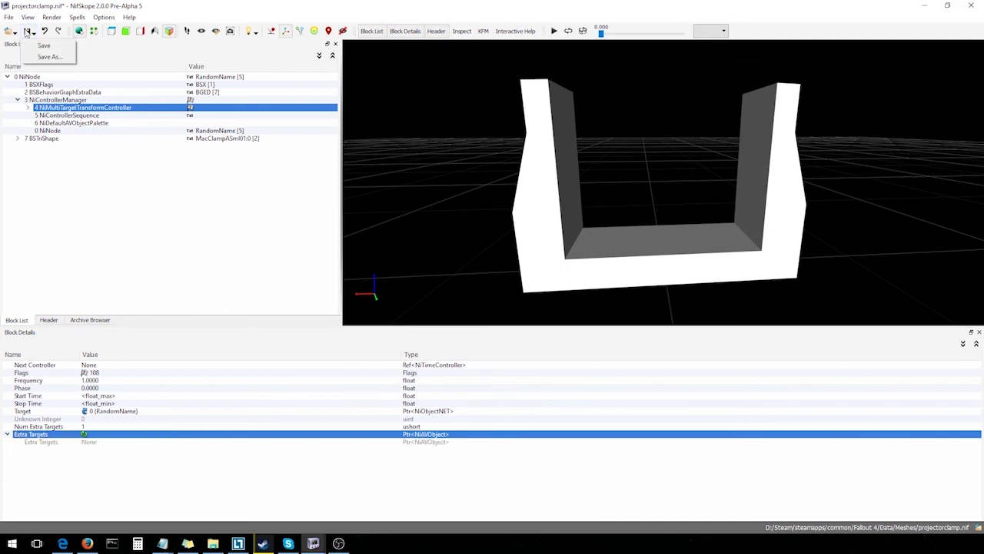
click(44, 46)
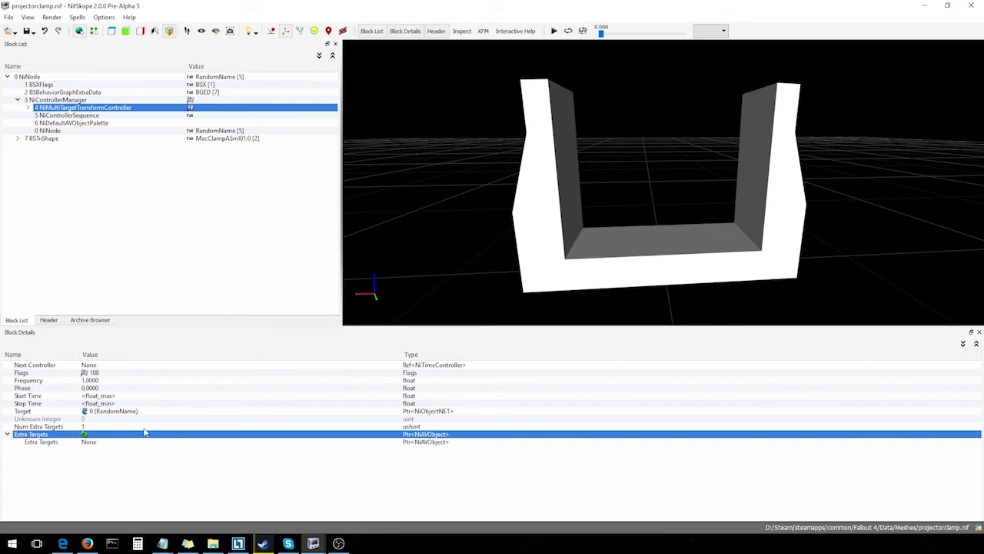
Step: Link the extra target to block 7, the MacClampASml01:0 BSTriShape mesh
click(101, 443)
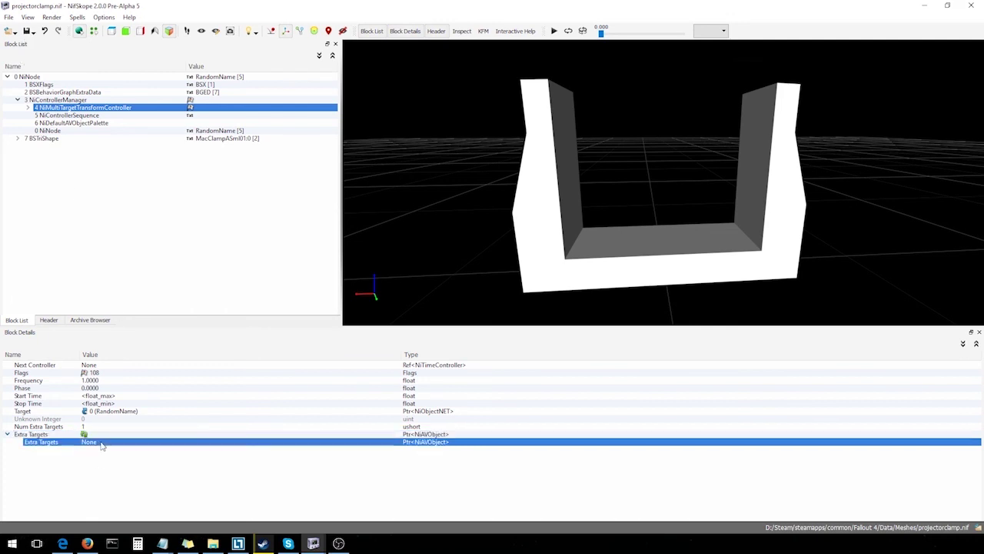
click(40, 139)
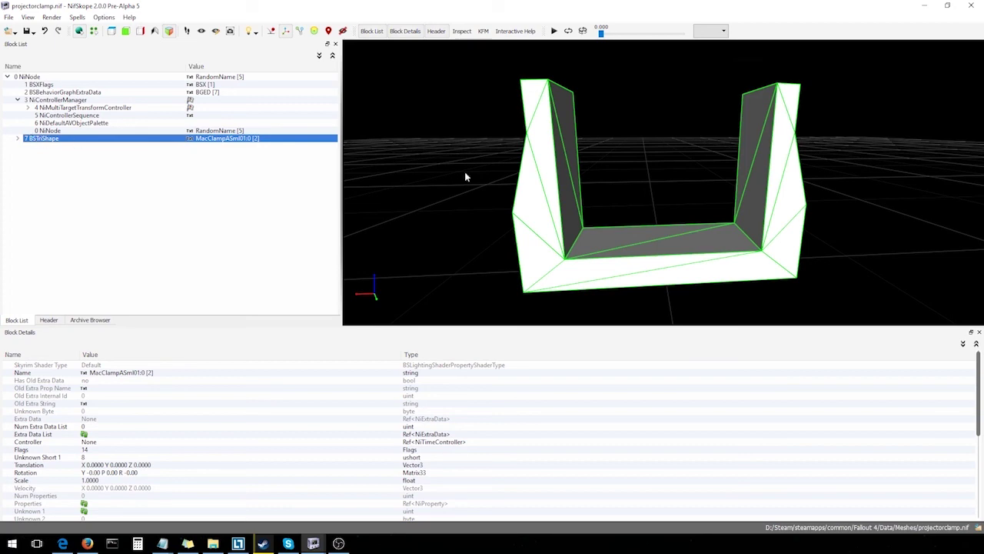
drag(593, 197, 650, 216)
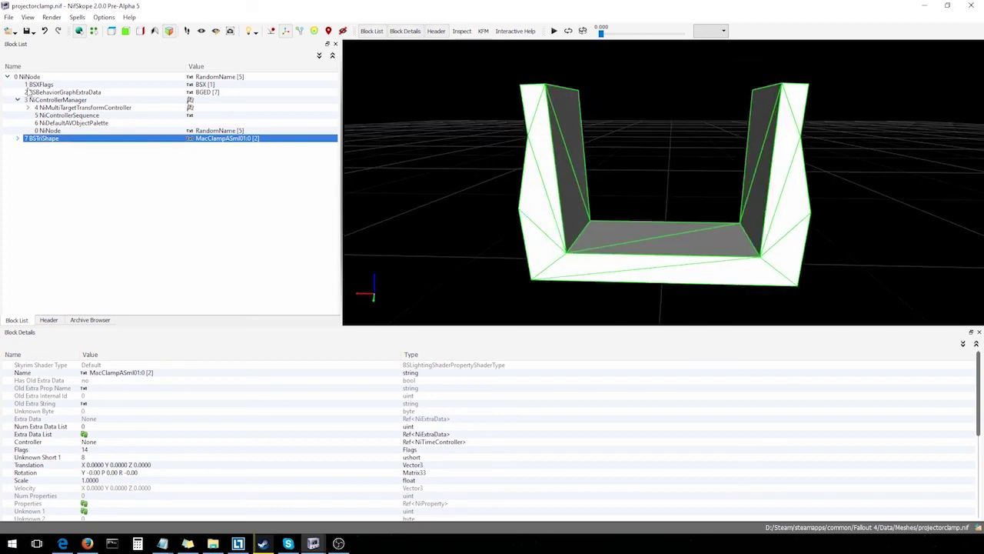
click(64, 108)
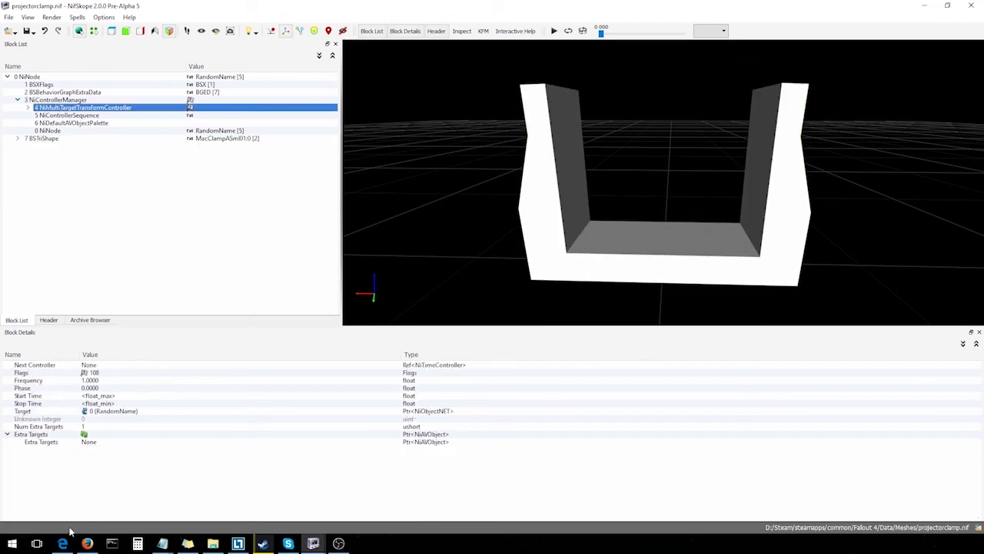
double_click(95, 442)
text(7)
key(Return)
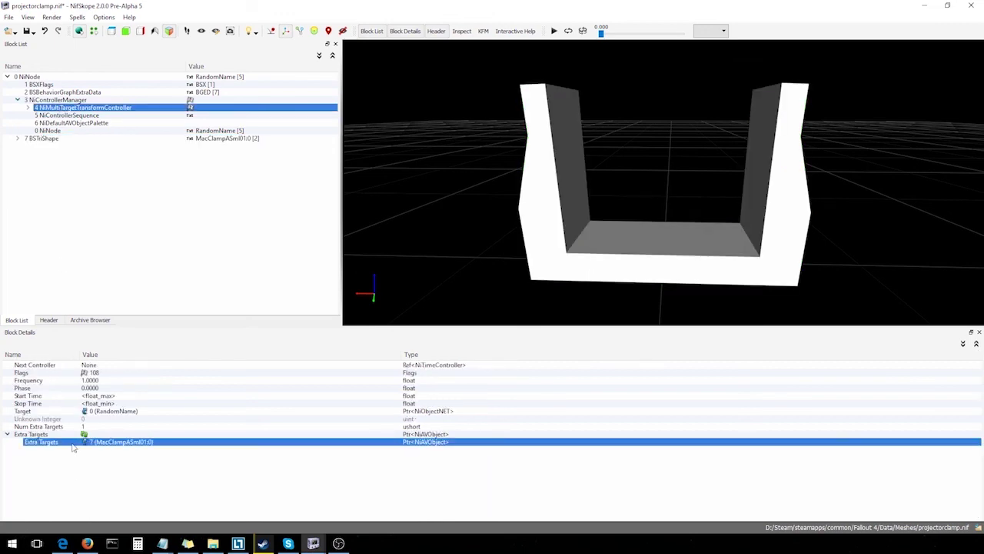